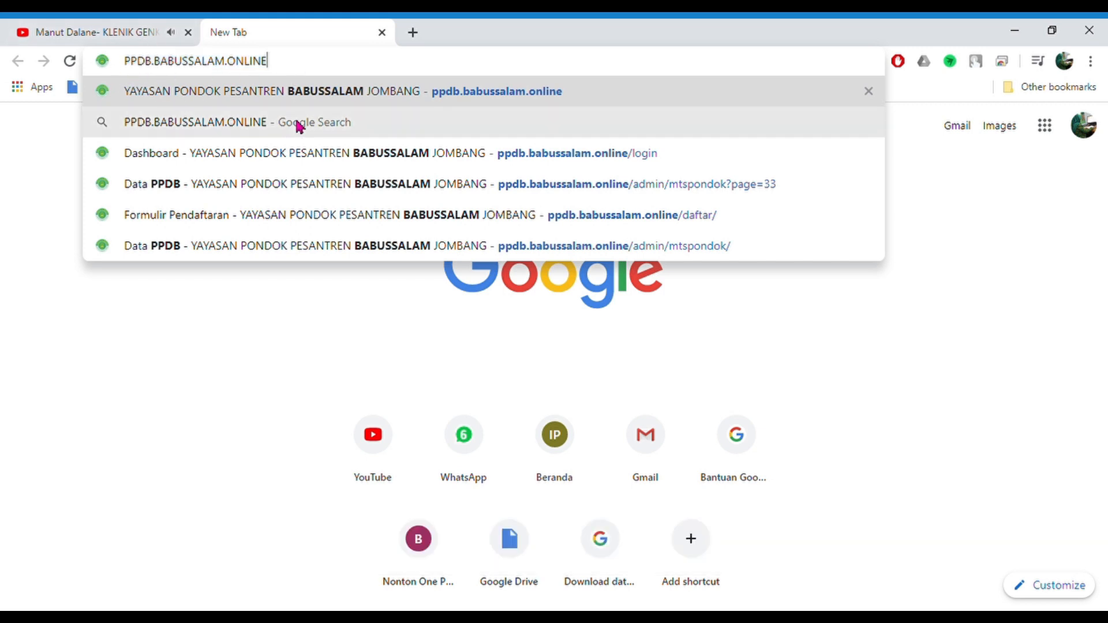
- Go to ppdb.babussalam.online in the new tab
key(Return)
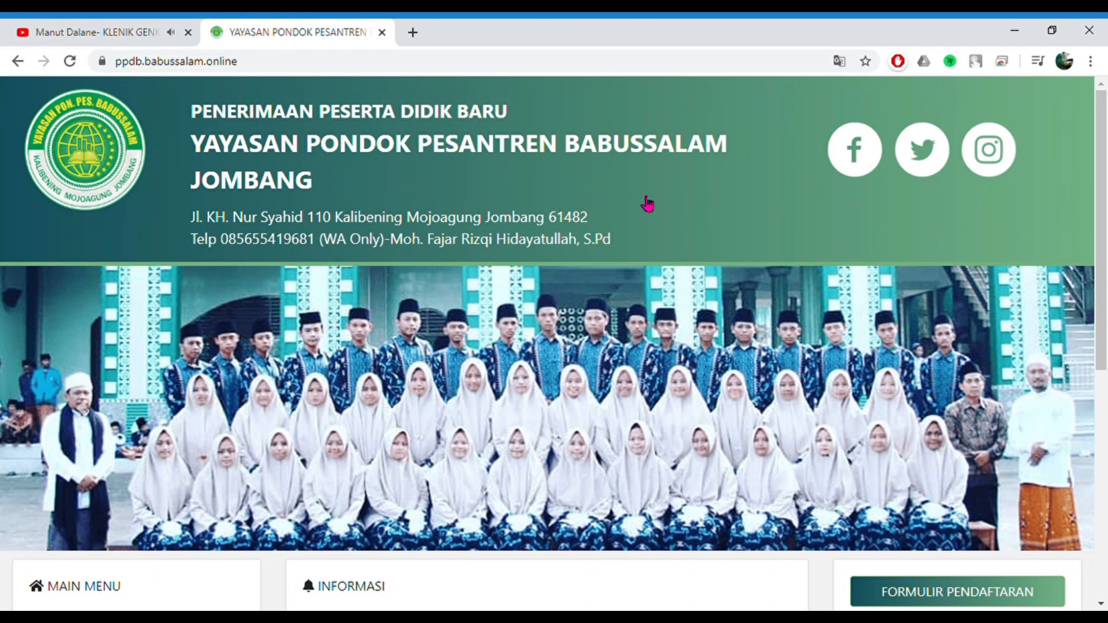
- Scroll to the Main Menu and open the Alur Pendaftaran procedure page
scroll(644, 299, down, 3)
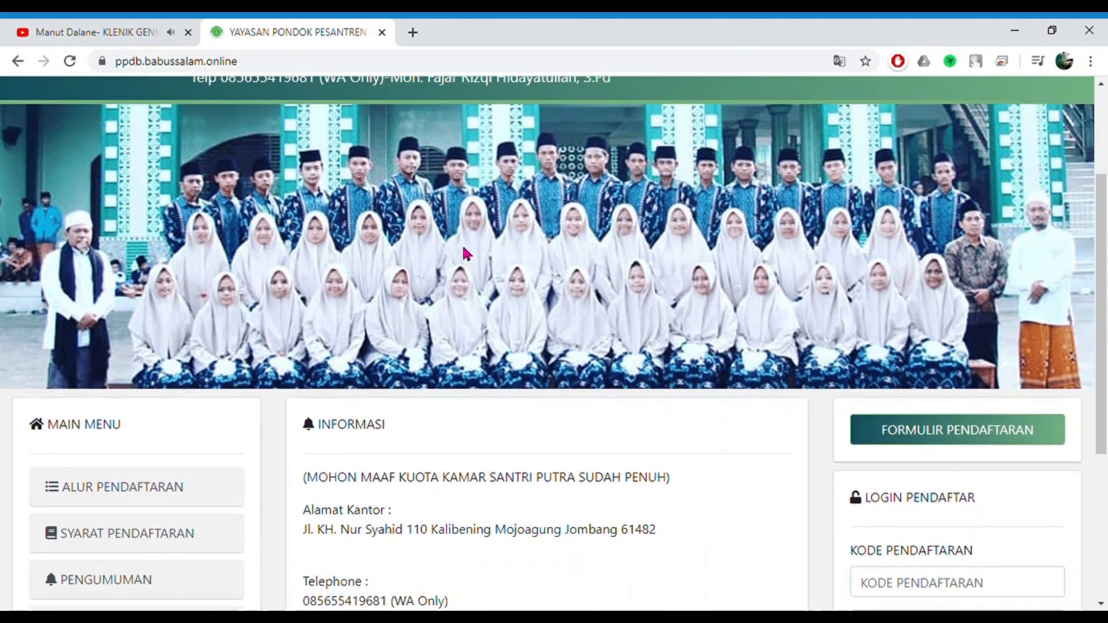
scroll(77, 394, down, 1)
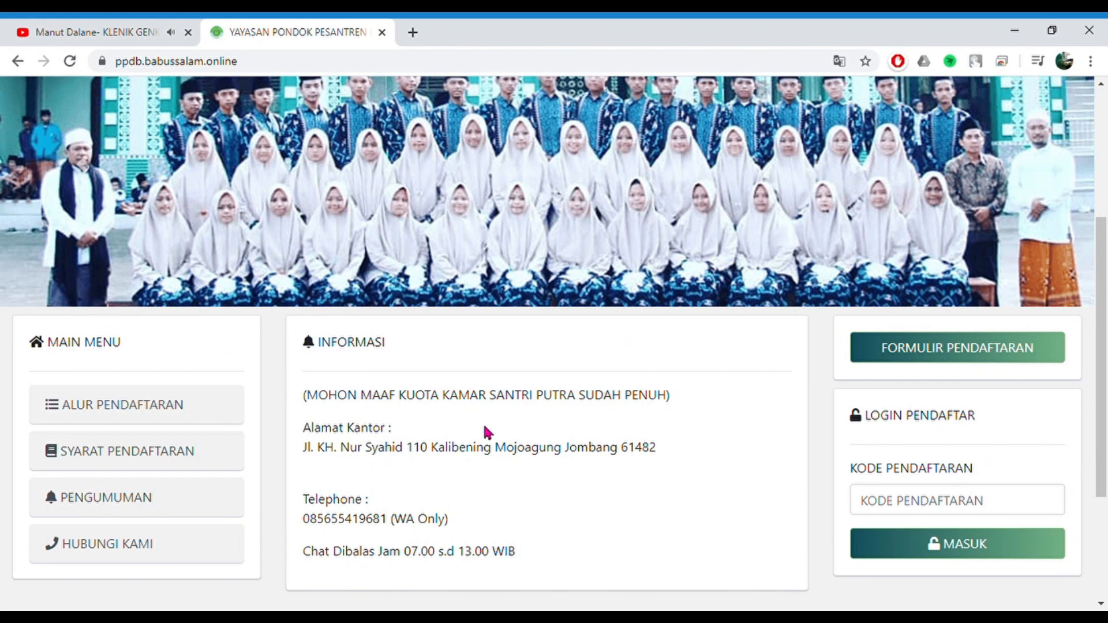
scroll(444, 444, down, 2)
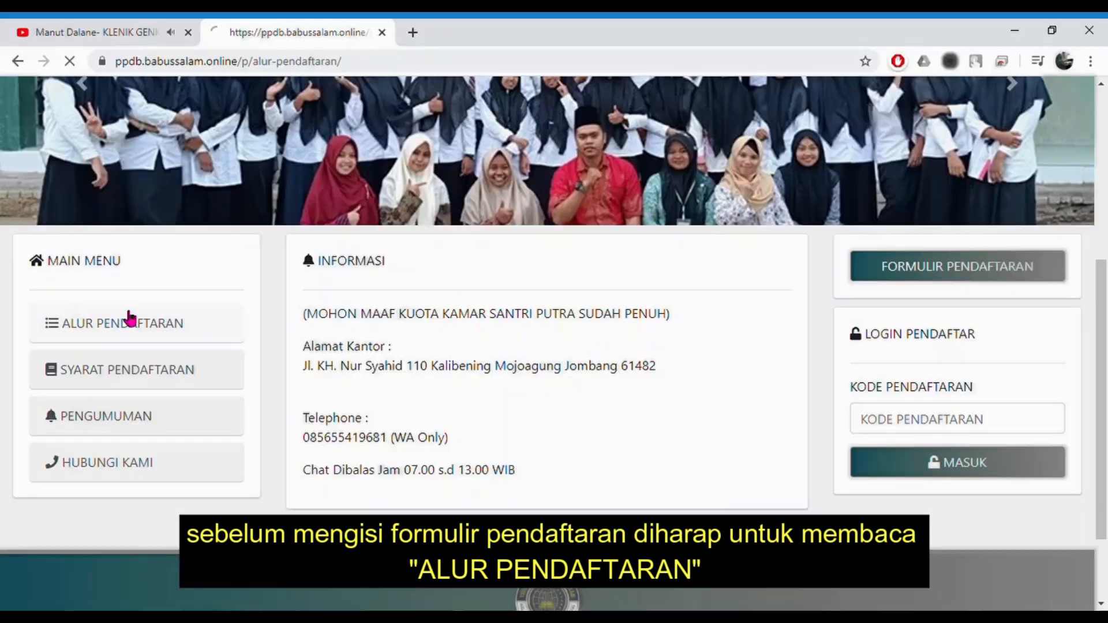
click(222, 223)
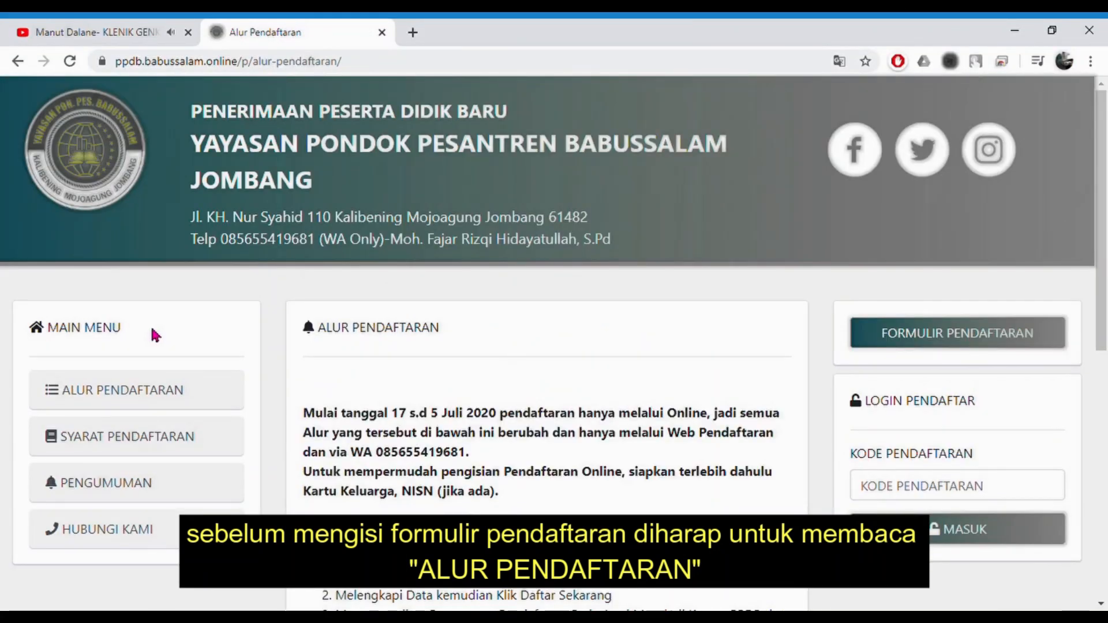
- Highlight the note about preparing the Kartu Keluarga and NISN, then open the registration form
scroll(466, 257, down, 1)
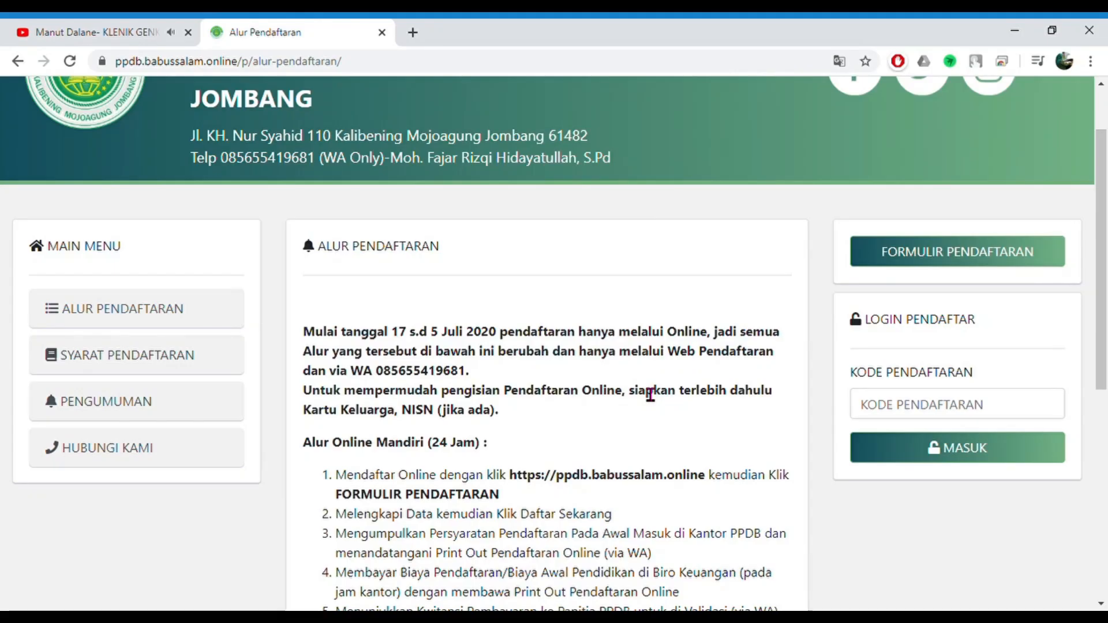
scroll(896, 399, down, 1)
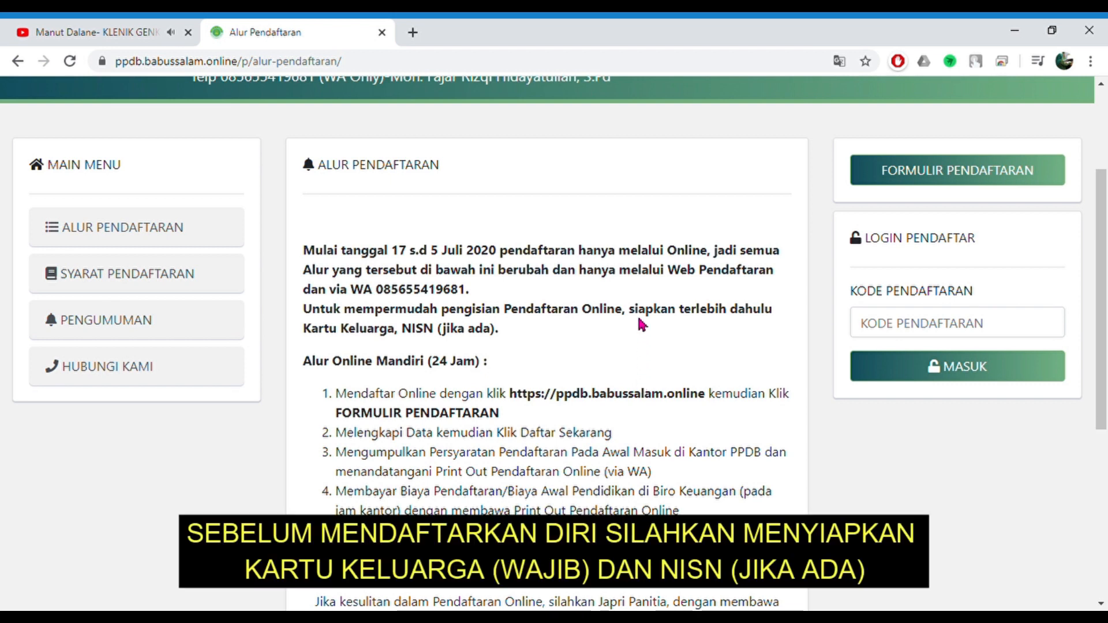
drag(629, 309, 445, 340)
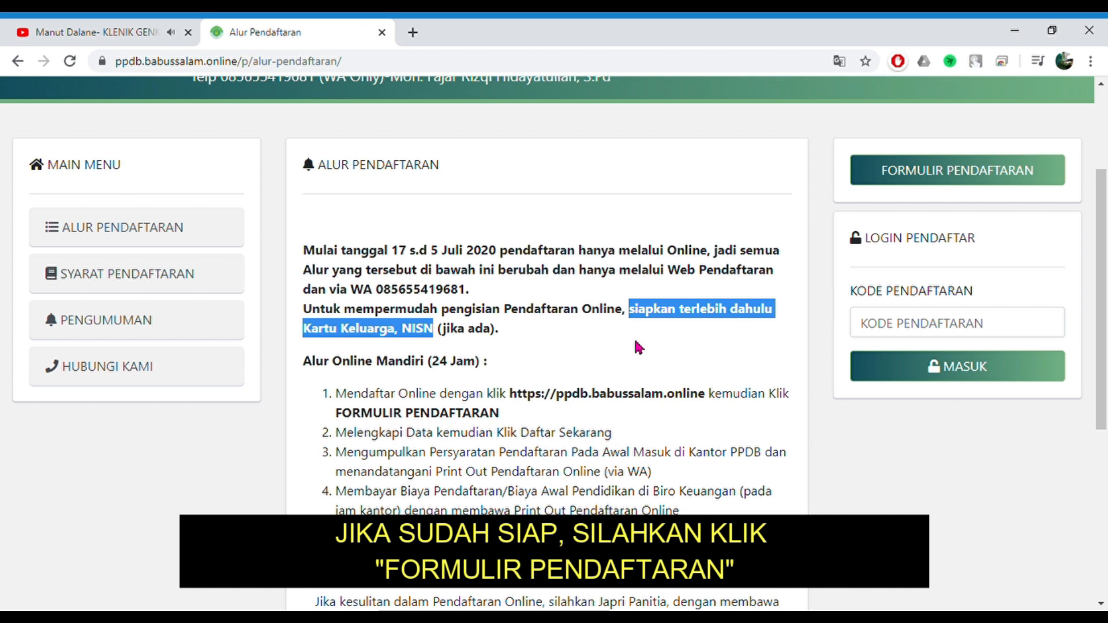
click(721, 230)
- Choose MTs dan Pondok as the Jenjang and advance to the Siswa step
click(910, 176)
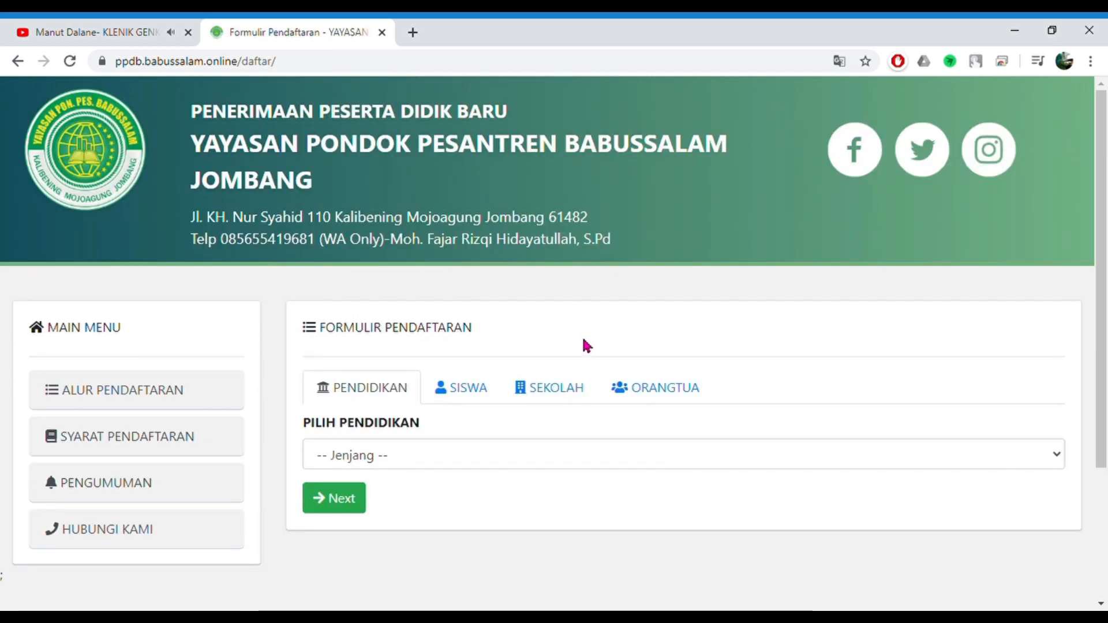
scroll(499, 319, down, 1)
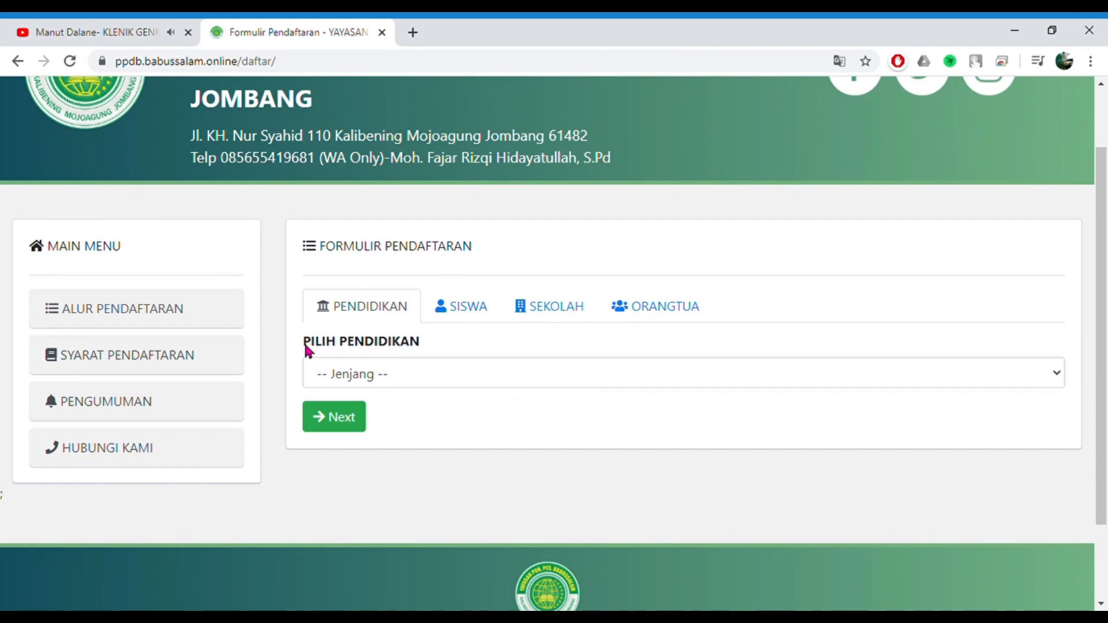
drag(303, 346, 422, 350)
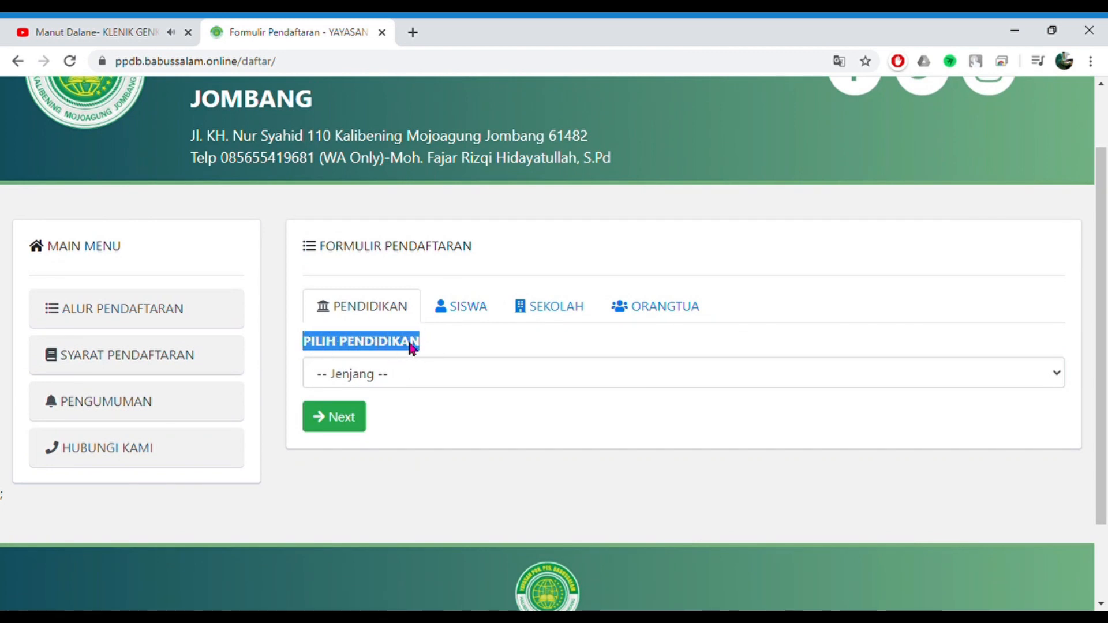
click(430, 348)
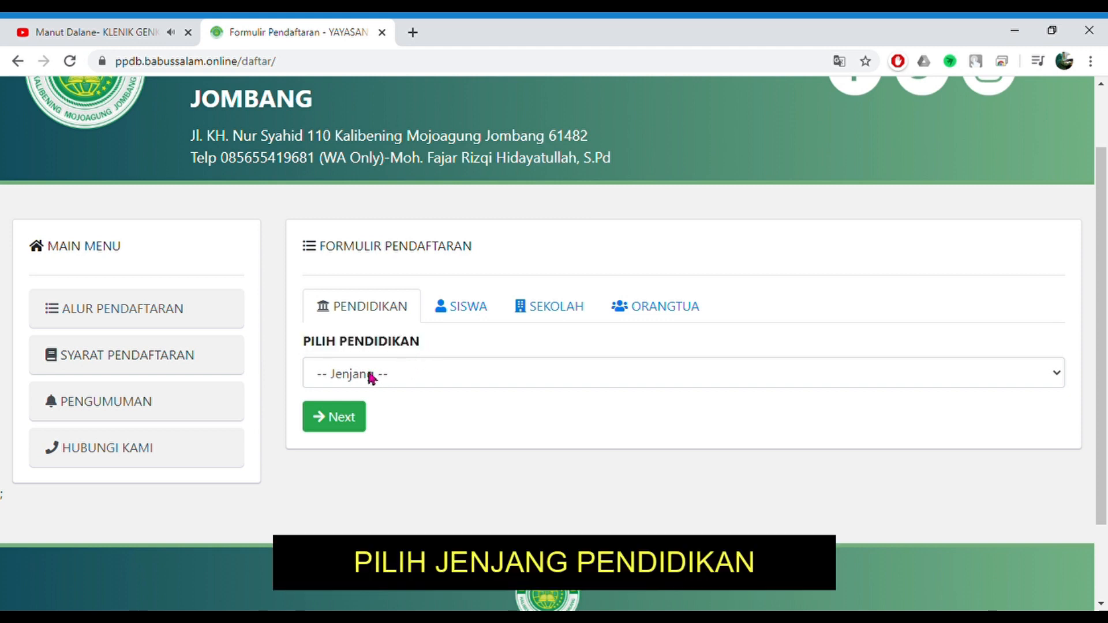
click(406, 375)
scroll(405, 383, down, 1)
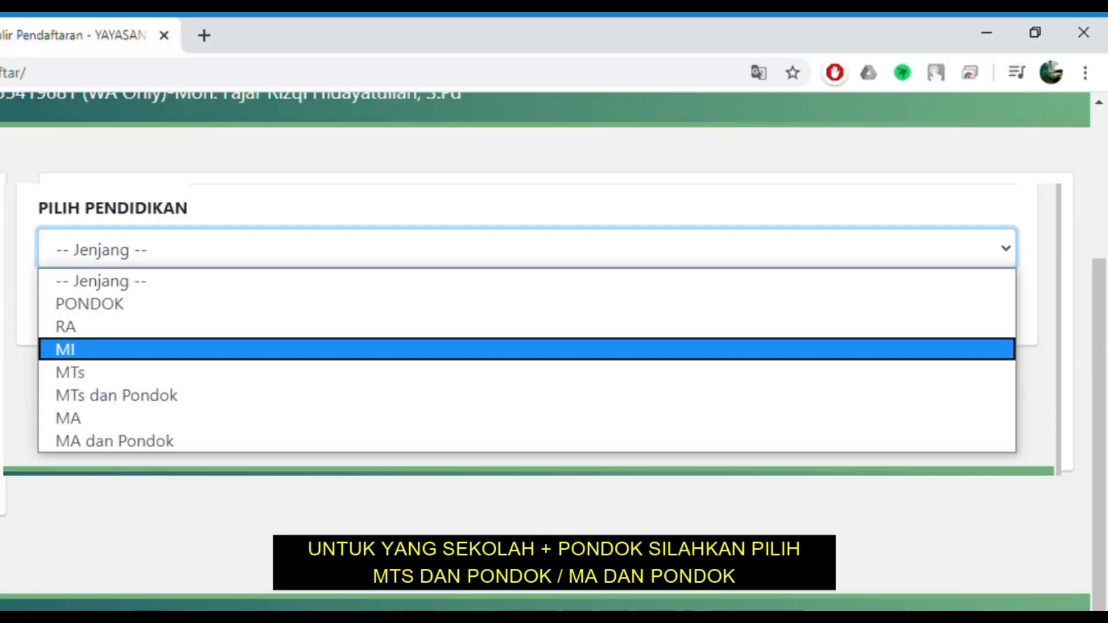
click(141, 519)
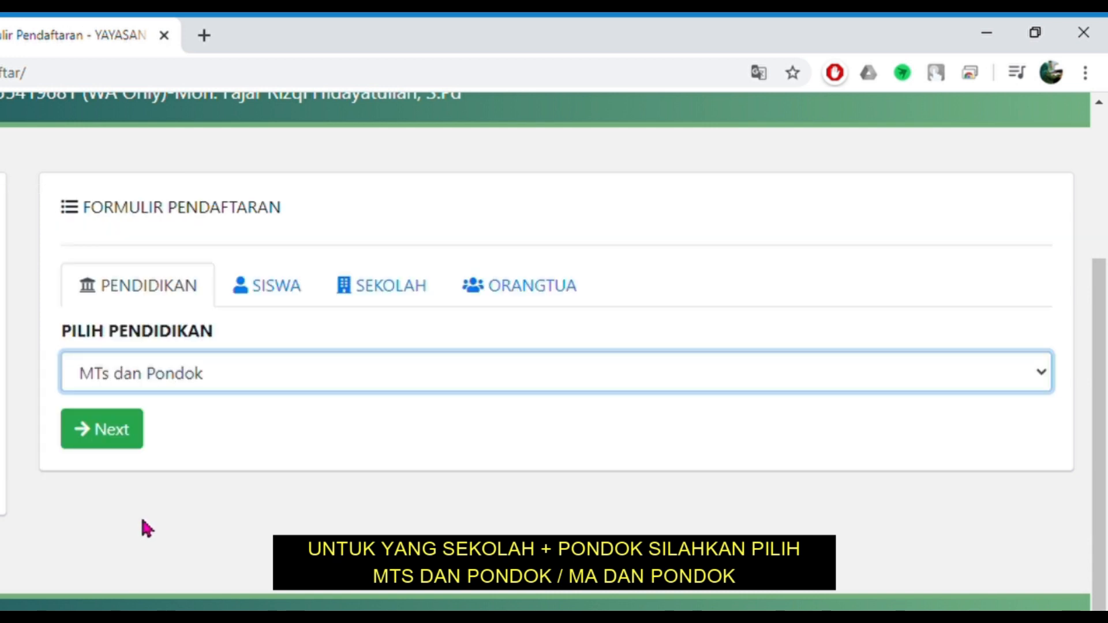
click(138, 439)
scroll(173, 431, down, 2)
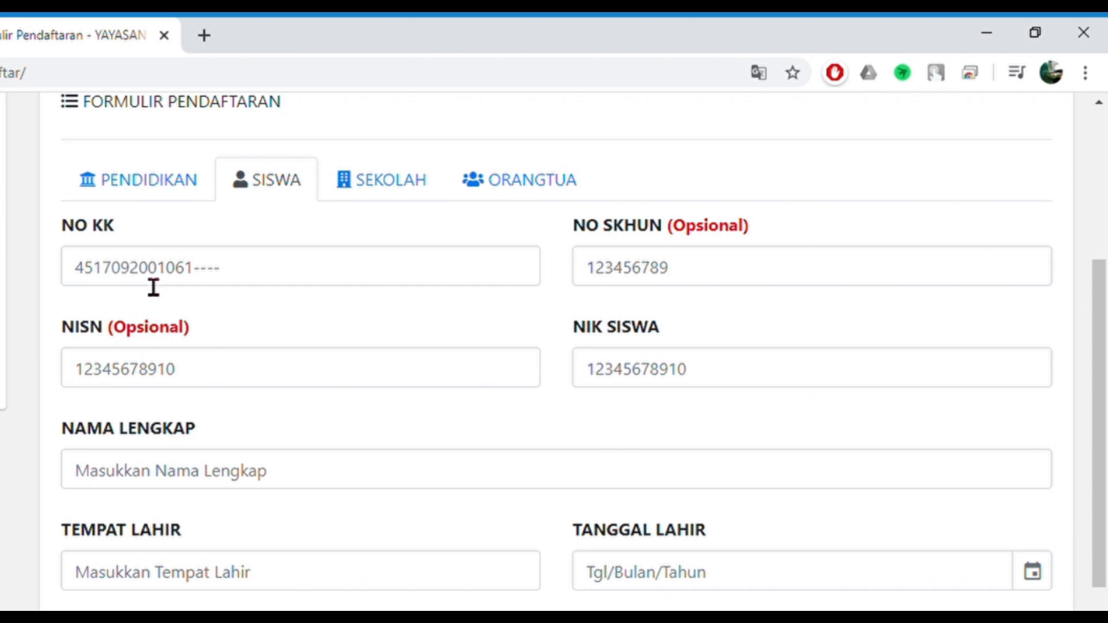
- Enter the family card number (NO KK) and the student's NISN
click(120, 285)
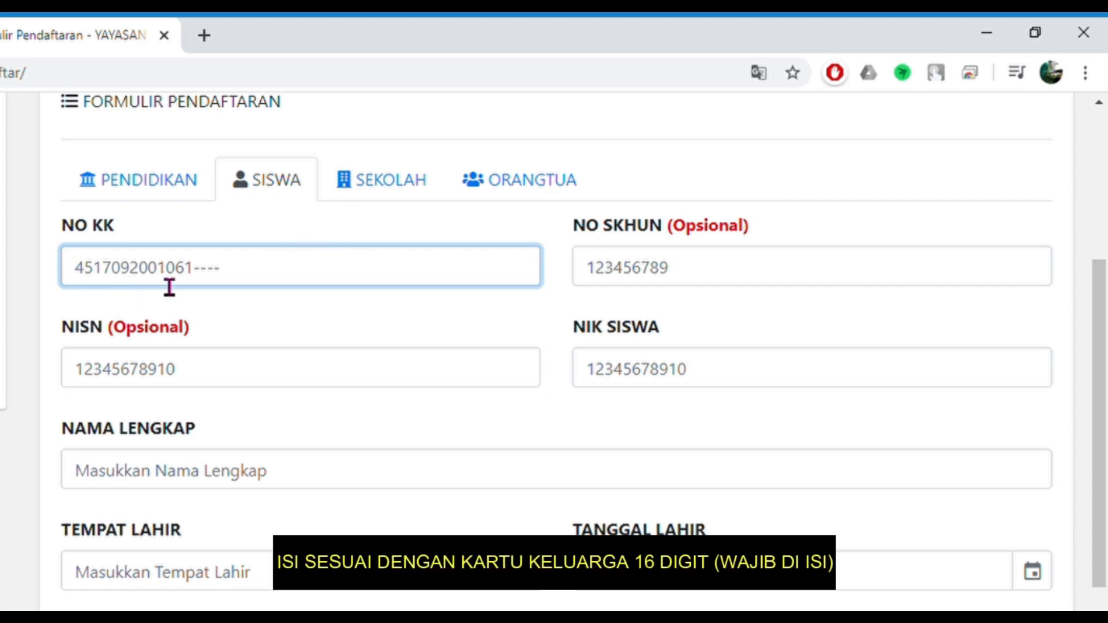
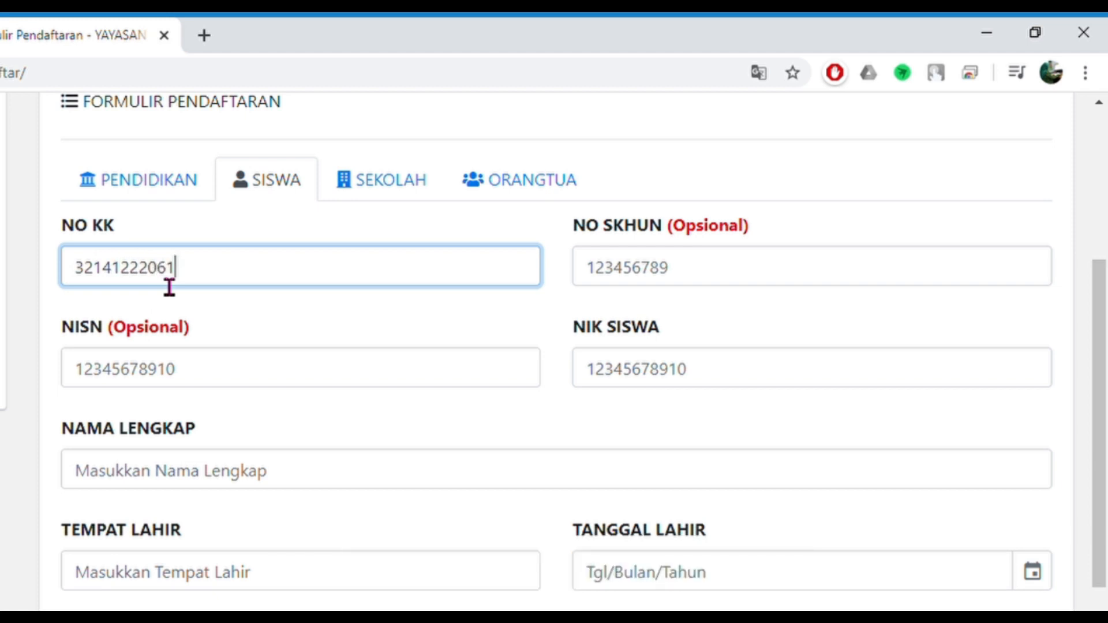
click(637, 275)
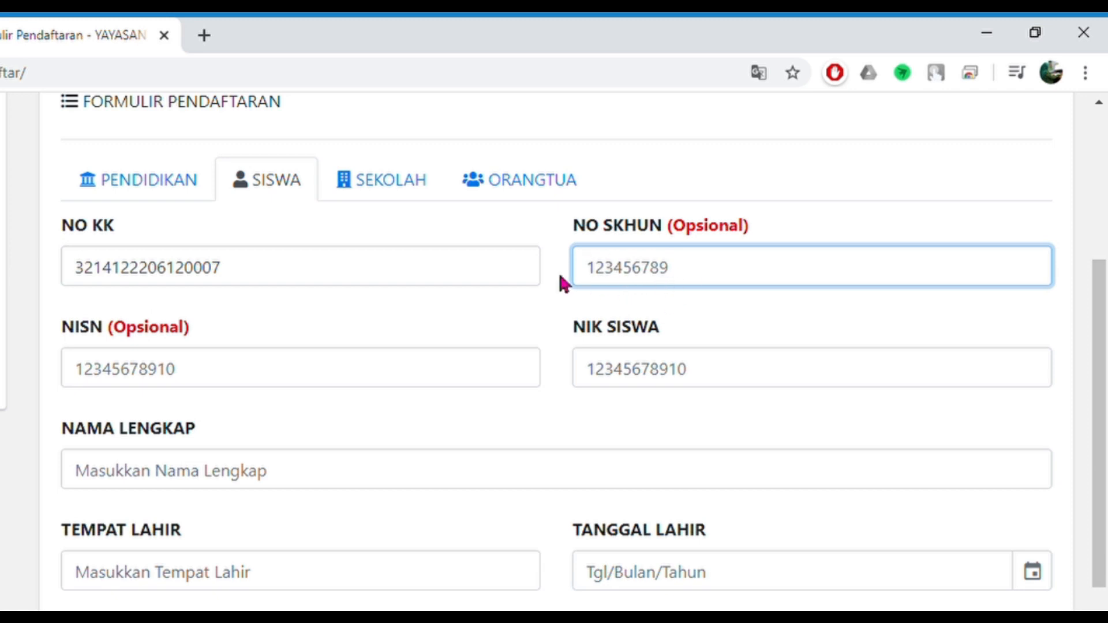
click(283, 385)
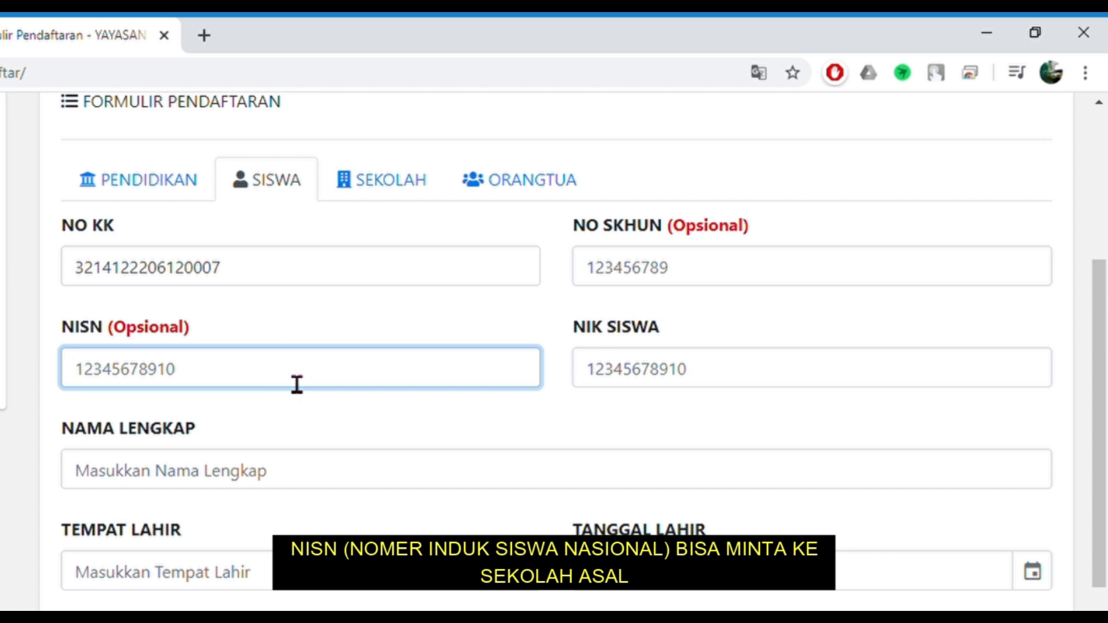
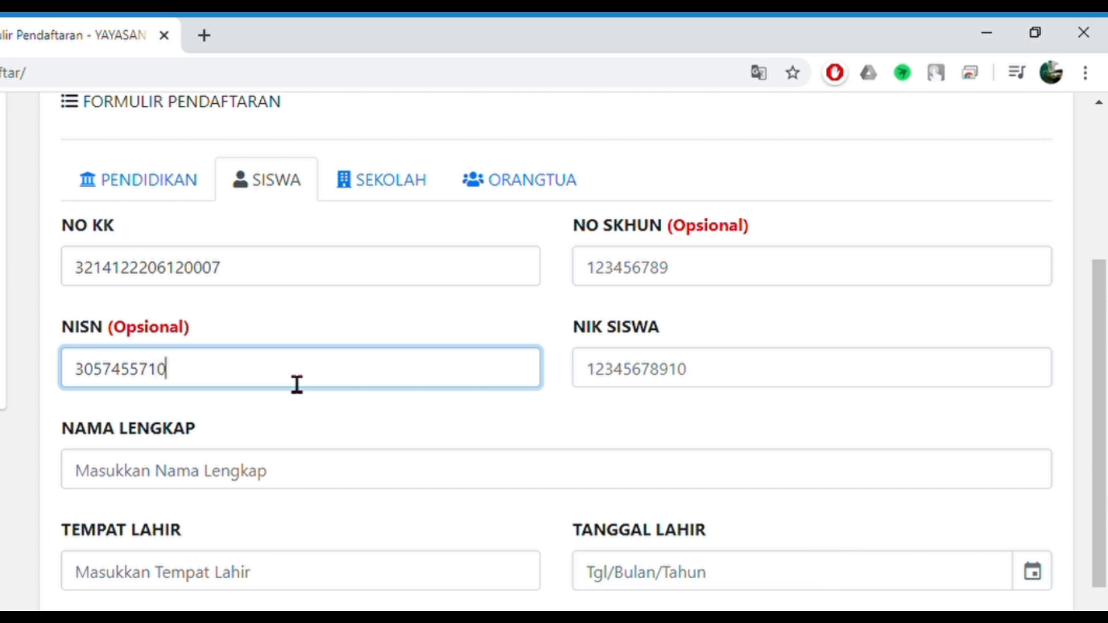
key(Tab)
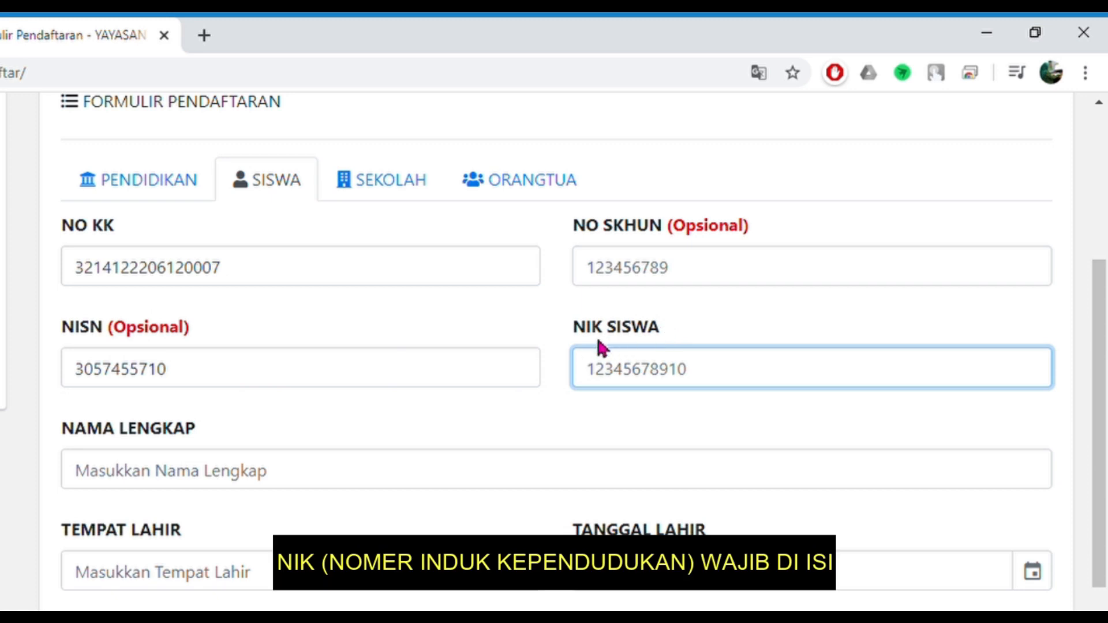
- Enter the student's NIK in the NIK SISWA field
drag(574, 340, 680, 327)
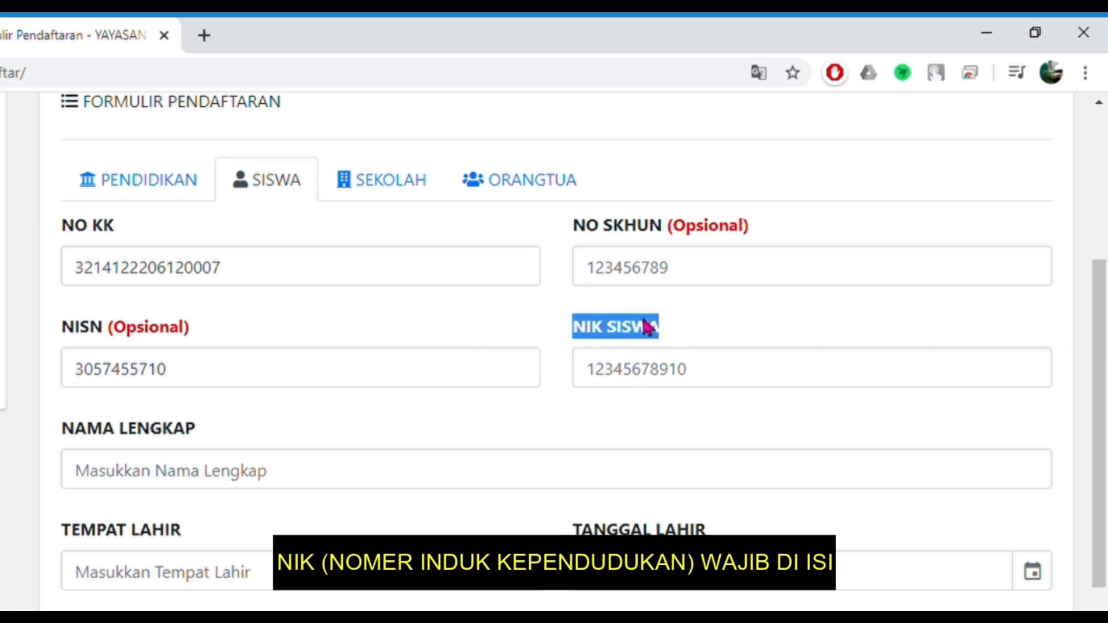
click(713, 335)
click(632, 378)
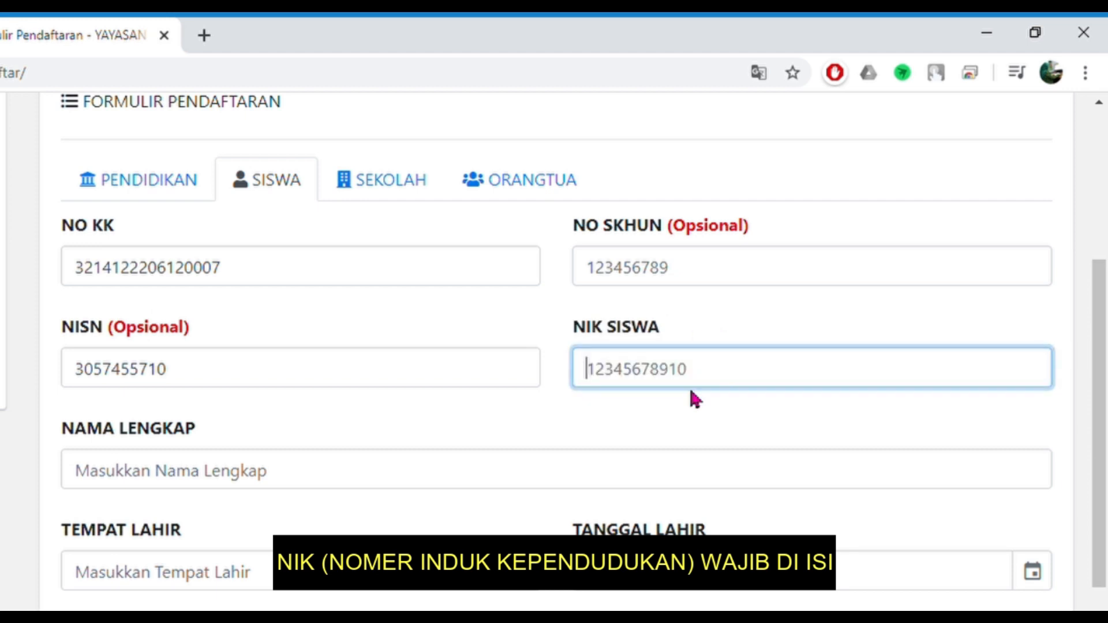
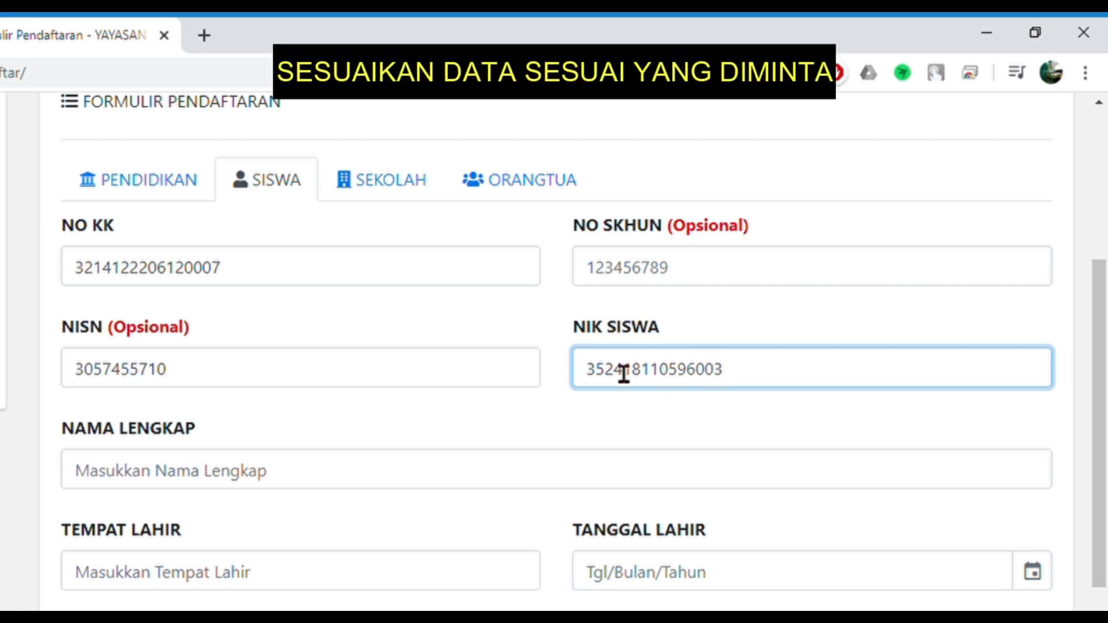
drag(756, 378, 586, 394)
click(263, 483)
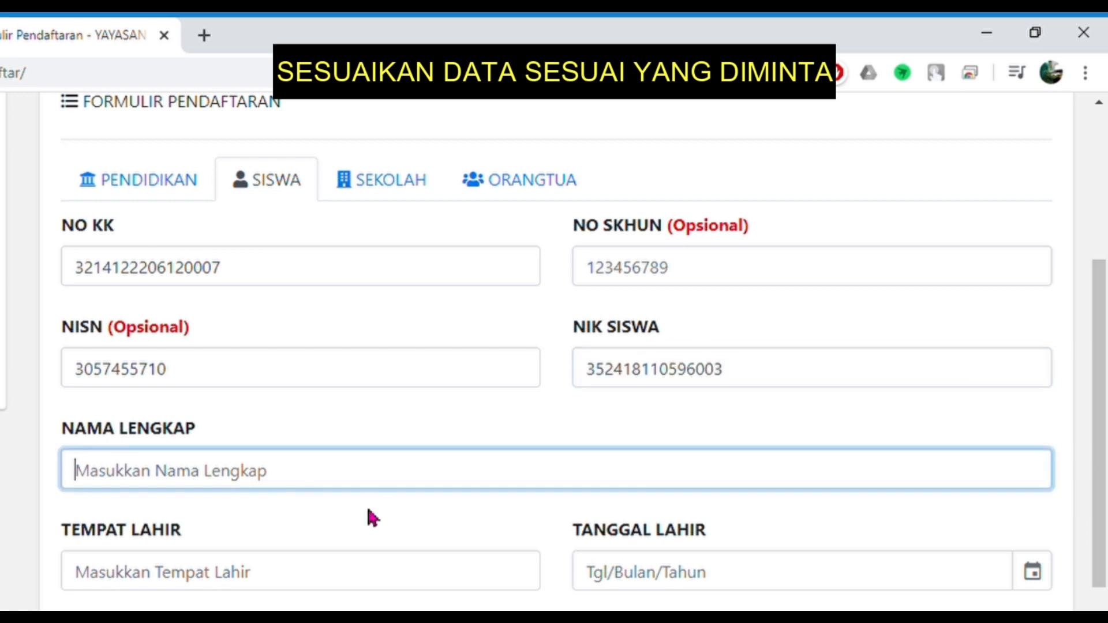
- Enter the student's full name and birthplace BALIKPAPAN
text(m nUR)
key(BackSpace)
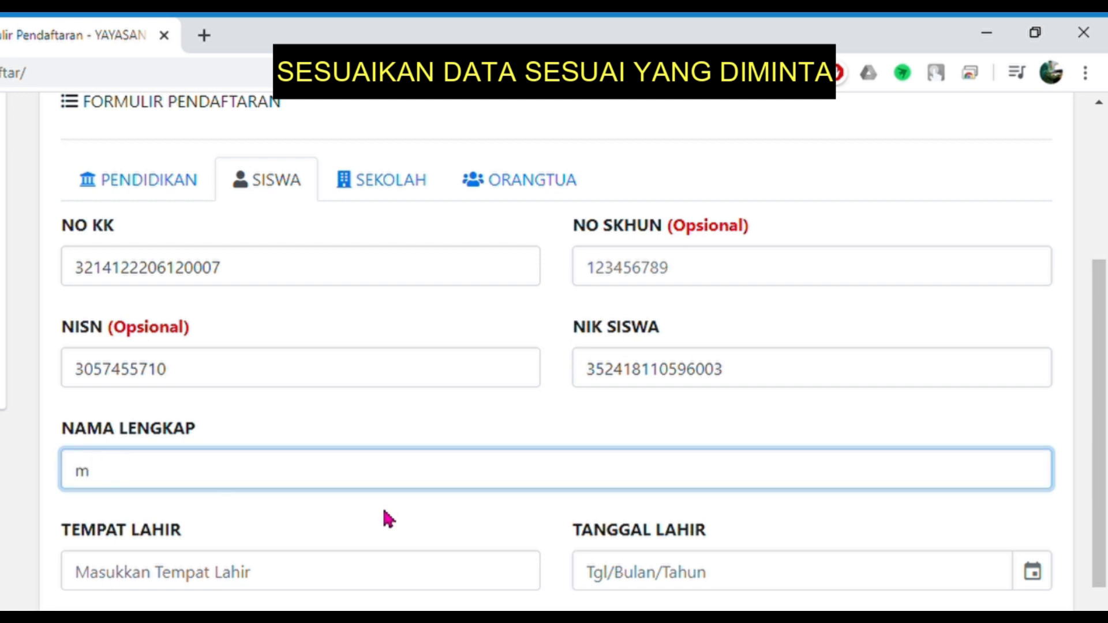
key(BackSpace)
key(BackSpace)
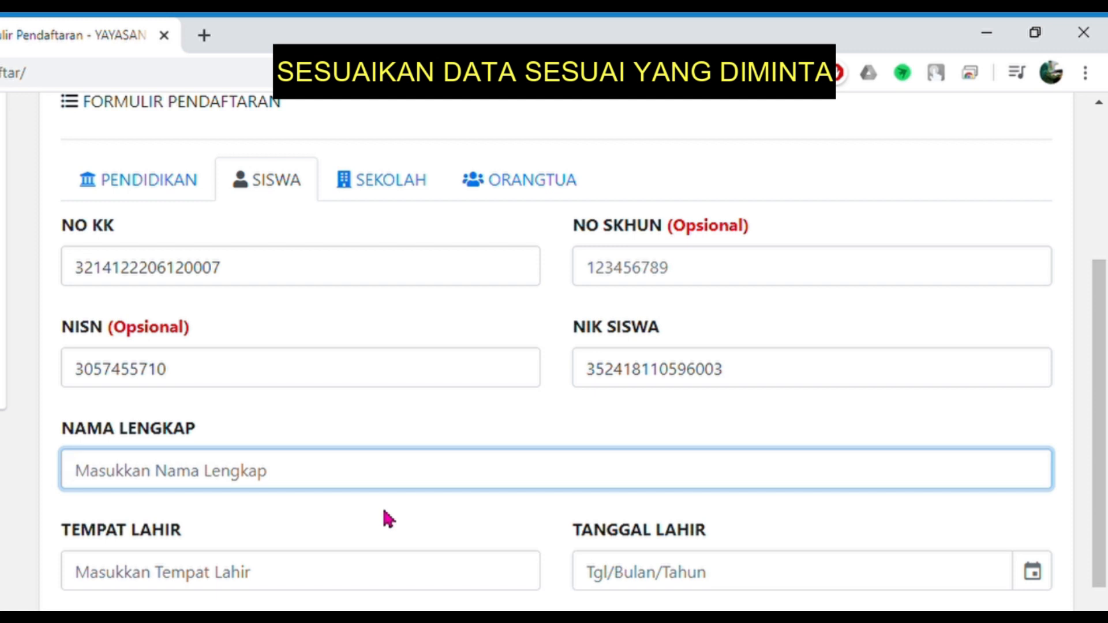
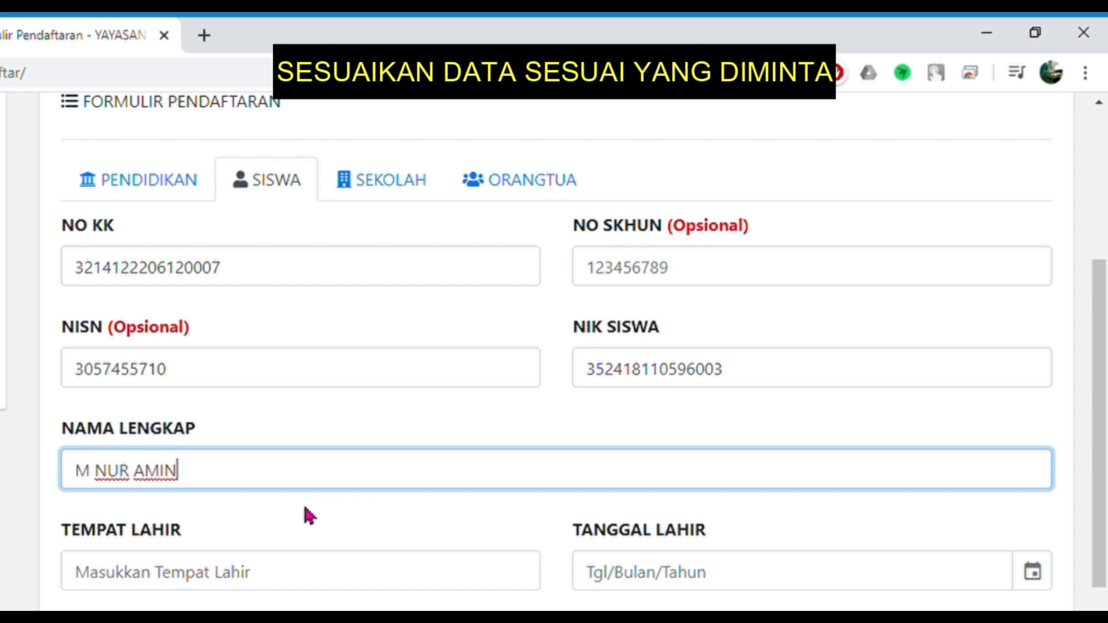
click(317, 584)
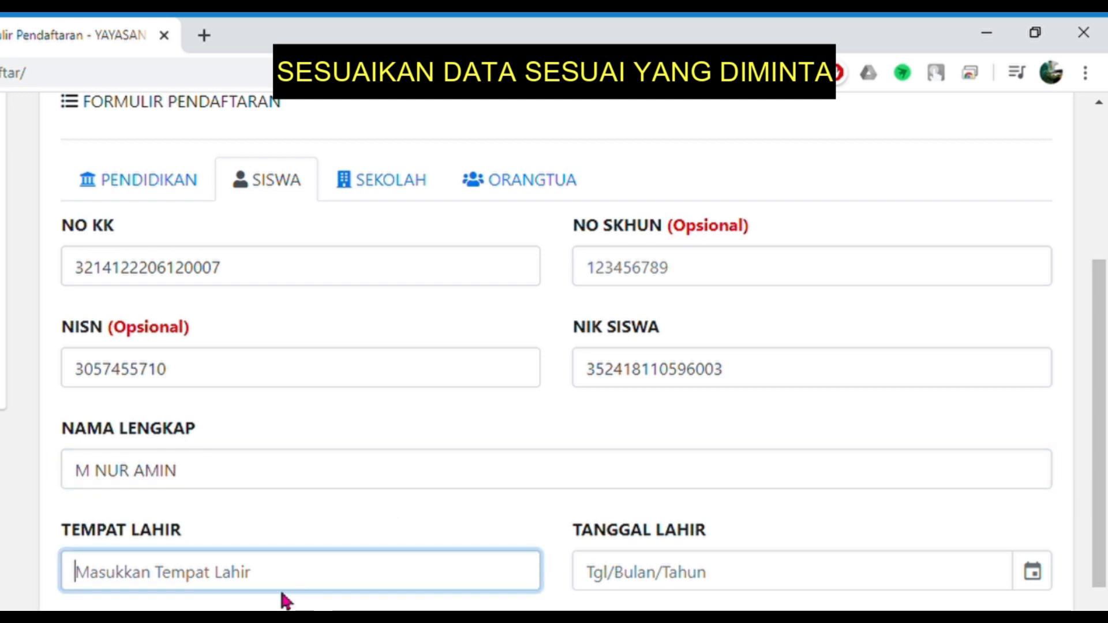
text(BALIKPAPAN)
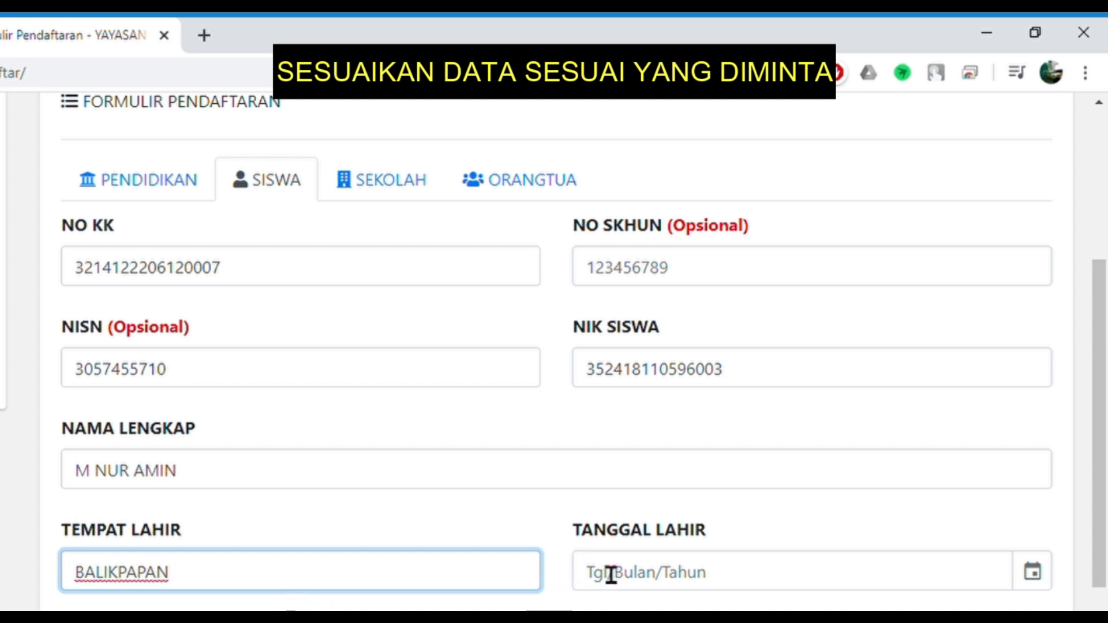
- Set the birth date to 11 May 2004 in the calendar
click(677, 580)
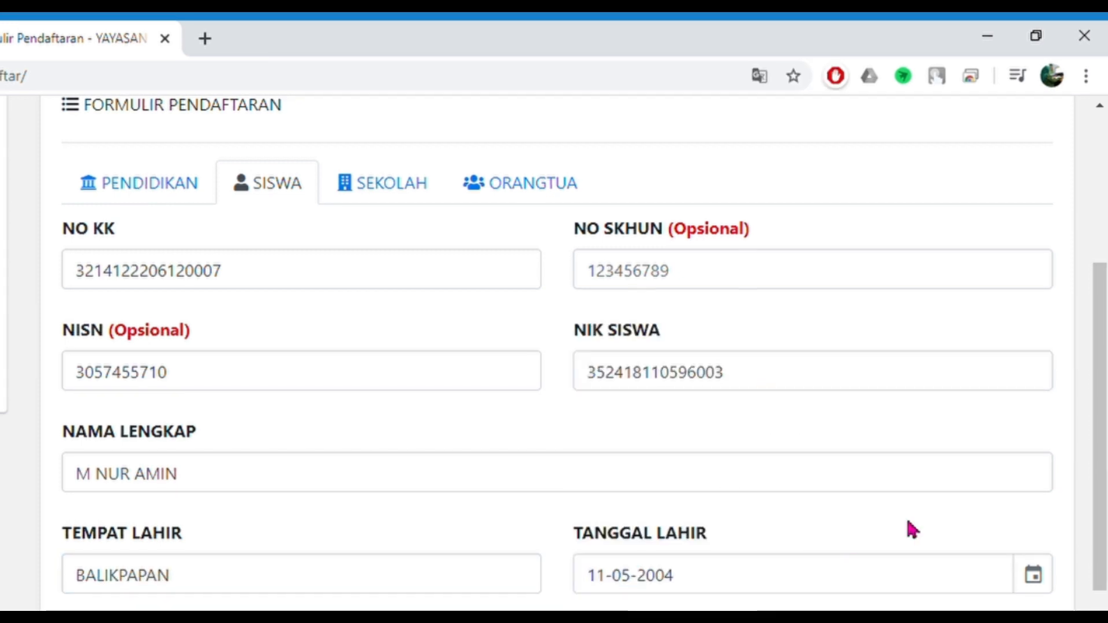
click(1036, 588)
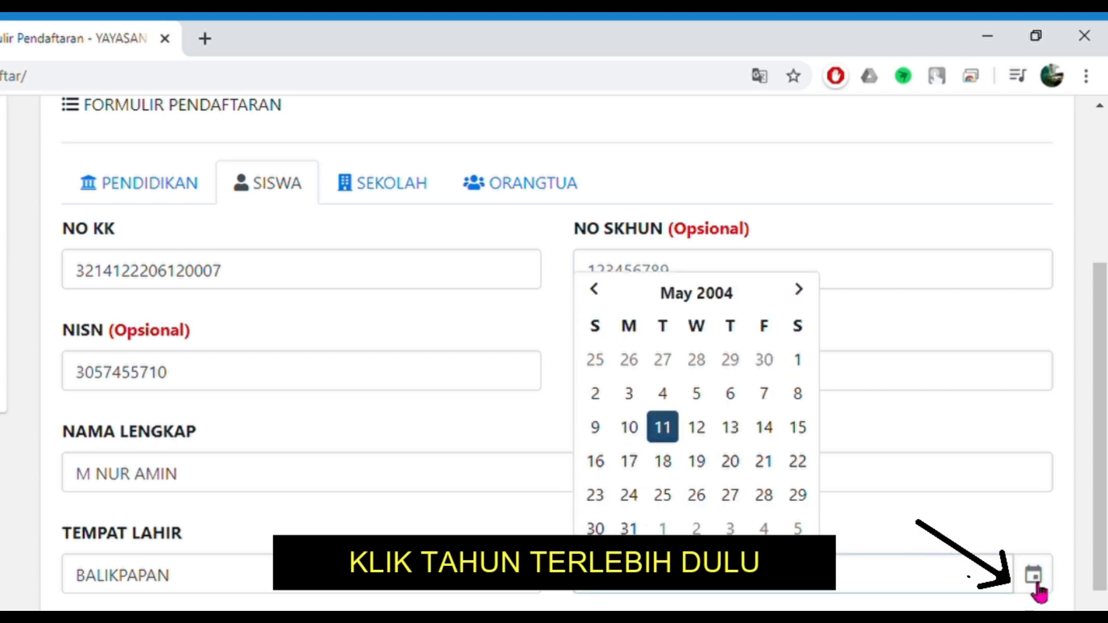
click(726, 304)
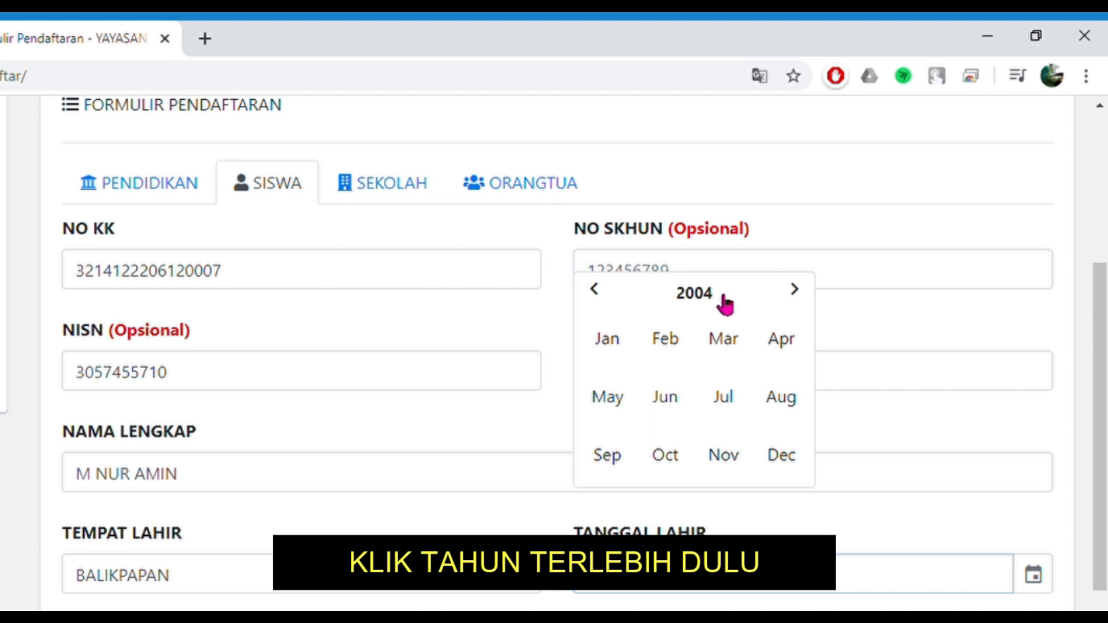
click(605, 292)
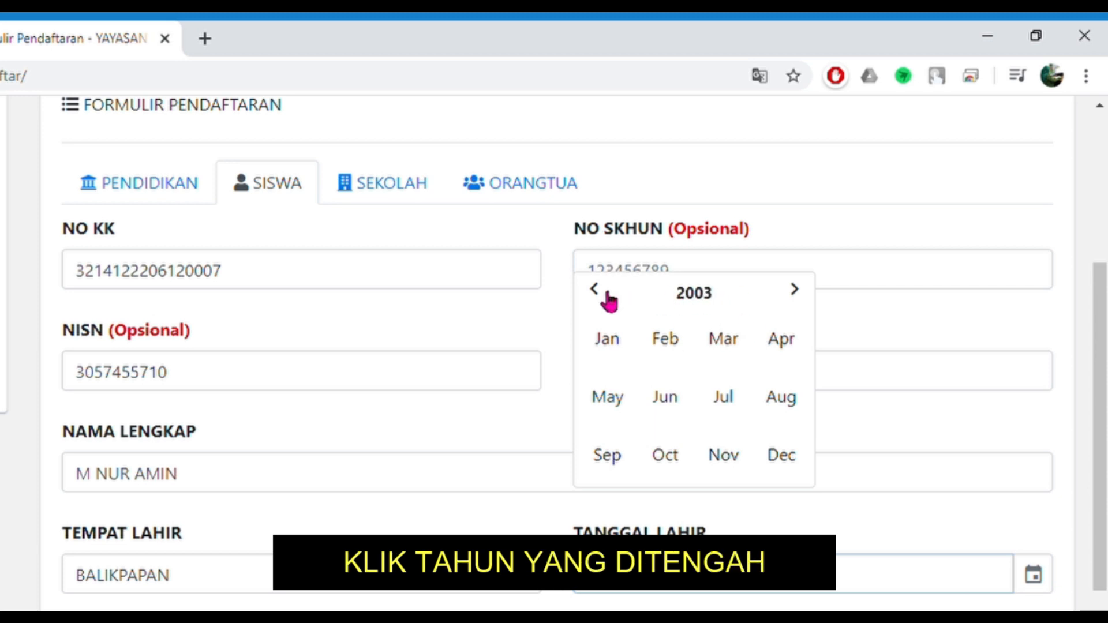
click(796, 292)
click(697, 299)
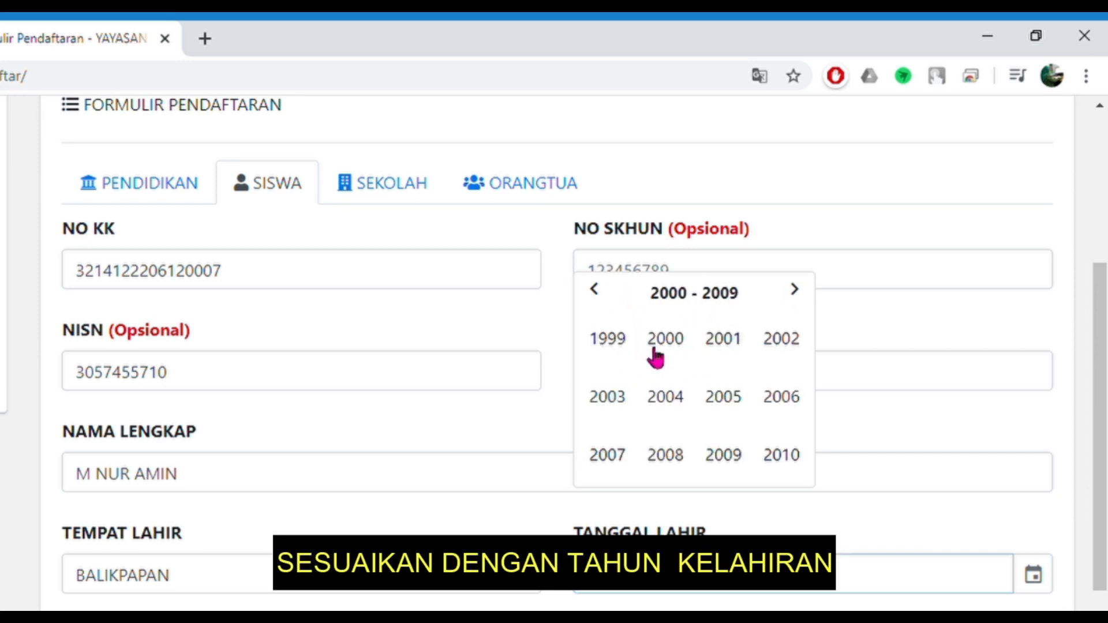
click(679, 392)
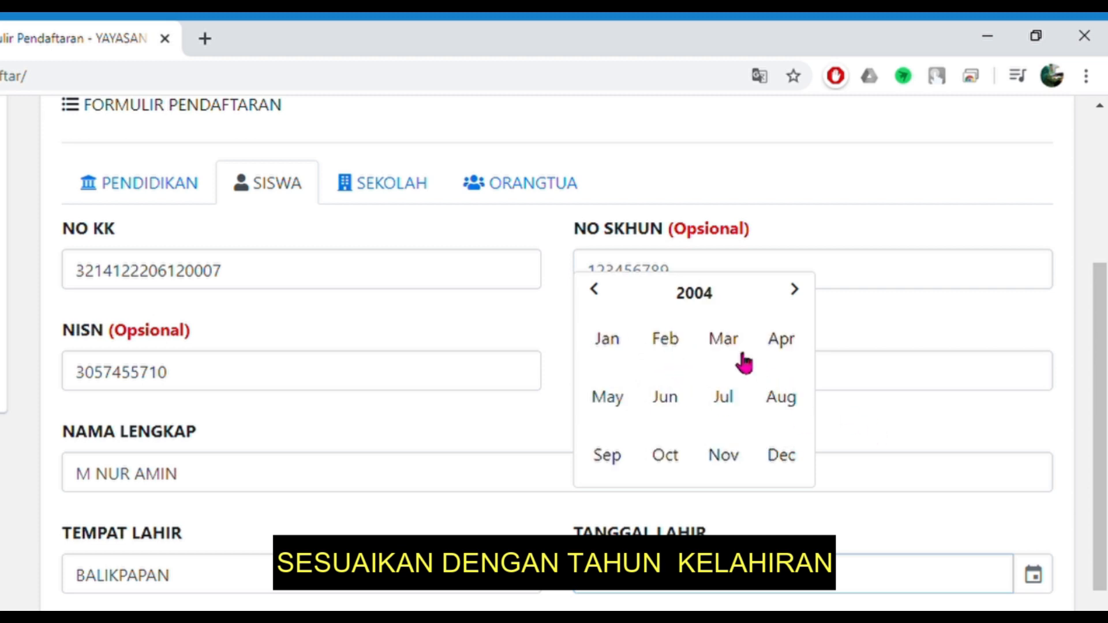
click(632, 396)
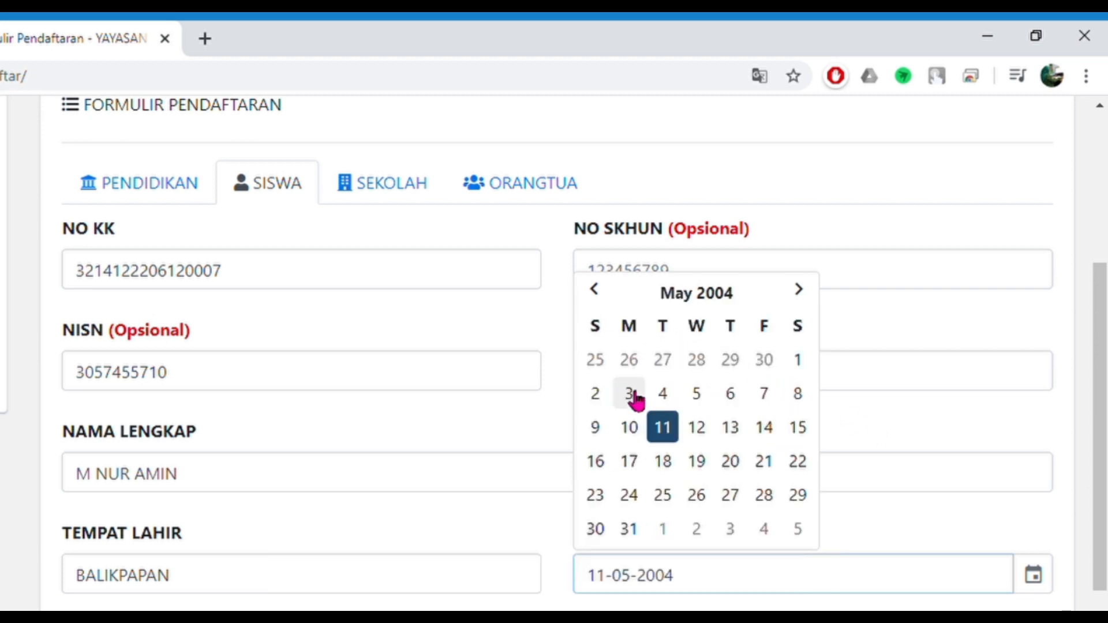
click(665, 430)
- Enter 3 siblings, set gender LAKI-LAKI and citizenship WNI, and continue to the school section
scroll(527, 494, down, 1)
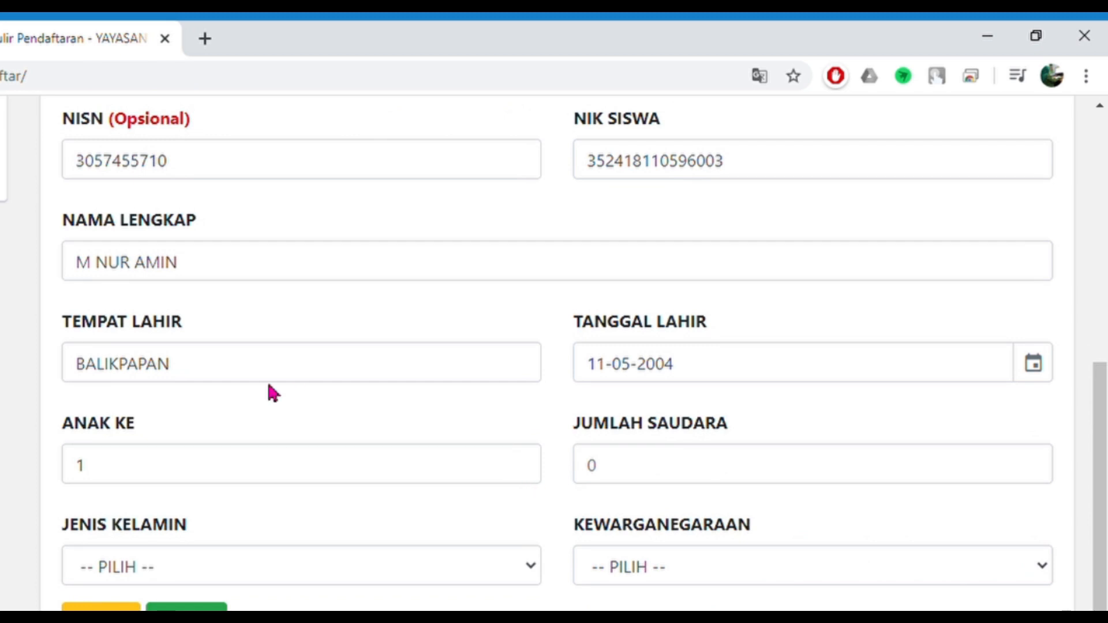
click(635, 476)
text(3)
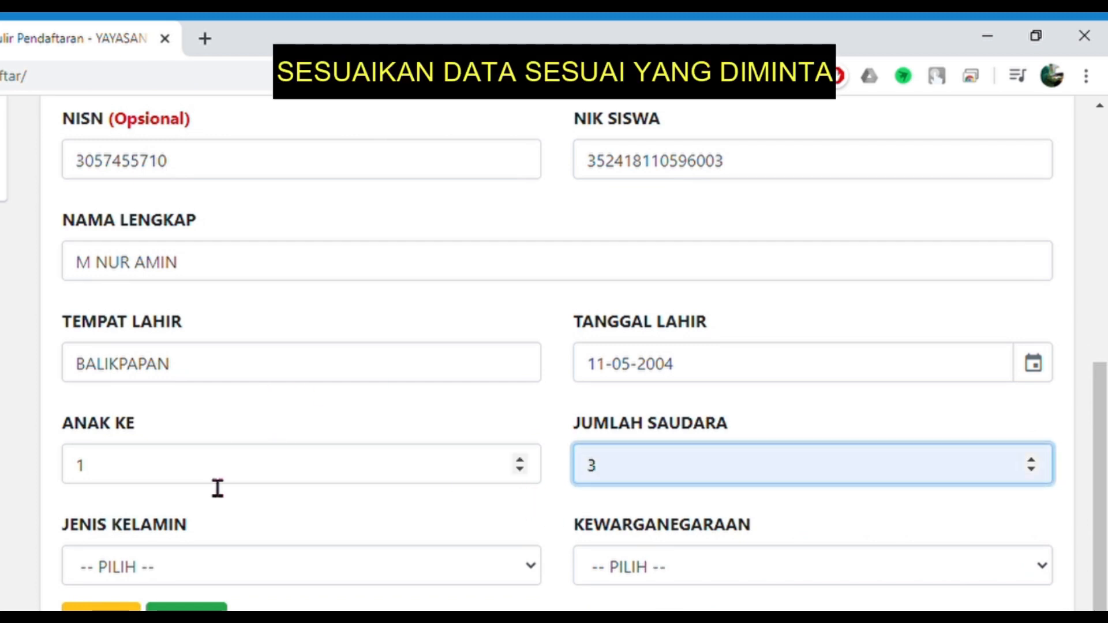
click(188, 566)
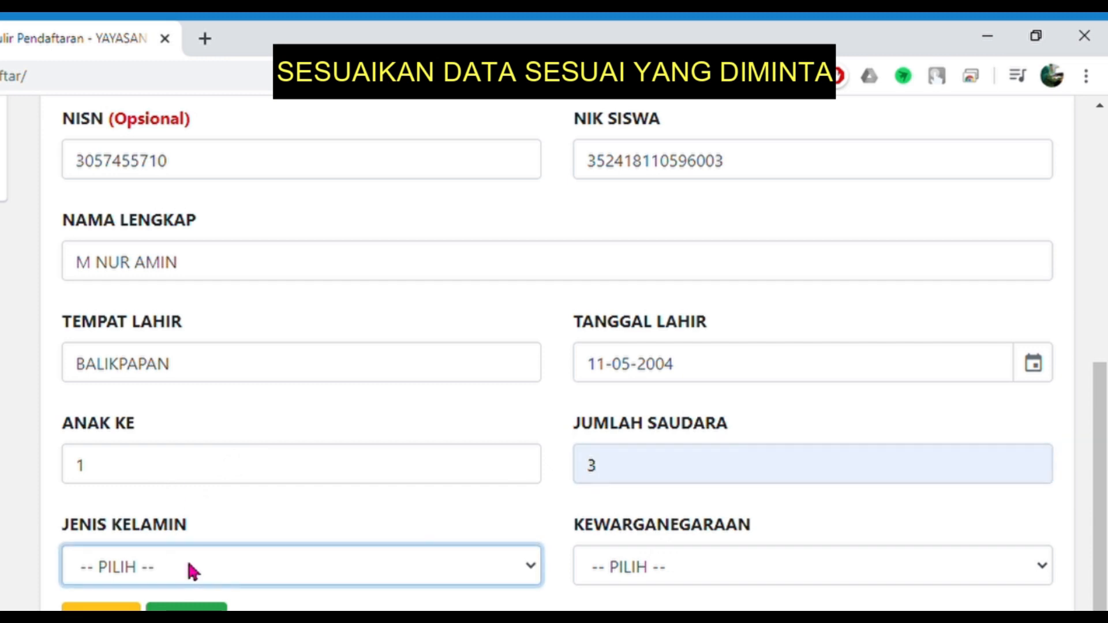
click(175, 613)
click(616, 568)
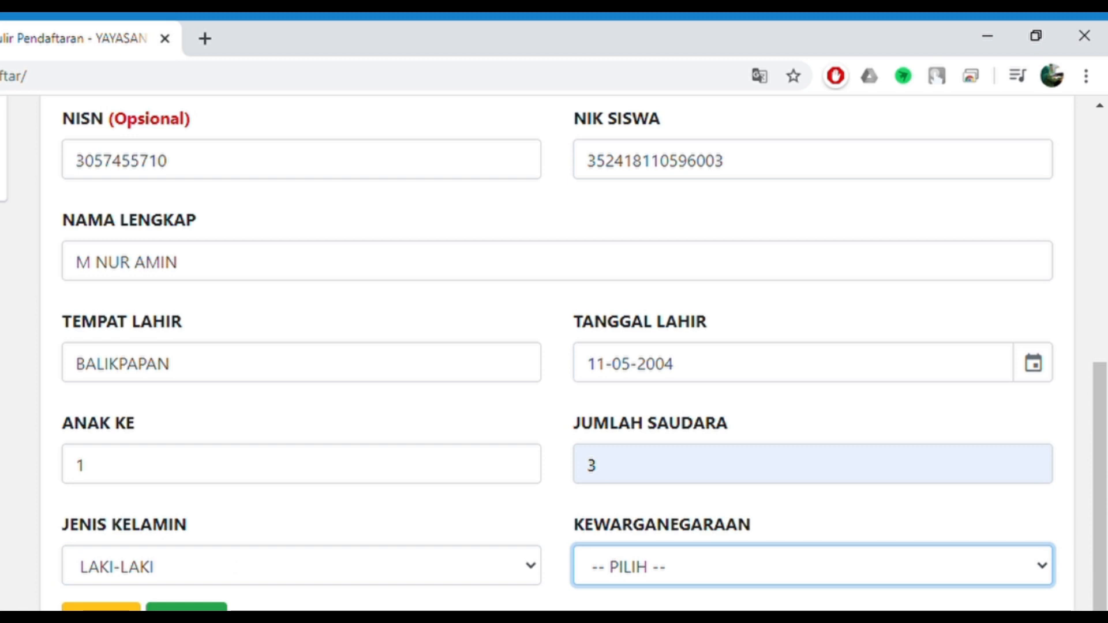
click(634, 619)
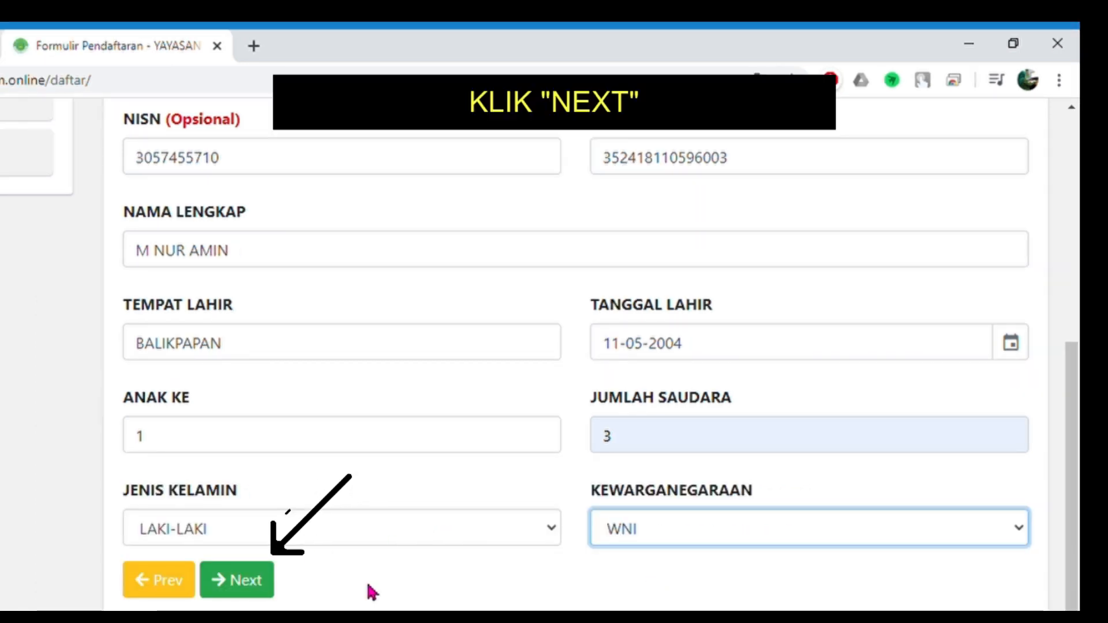
click(187, 607)
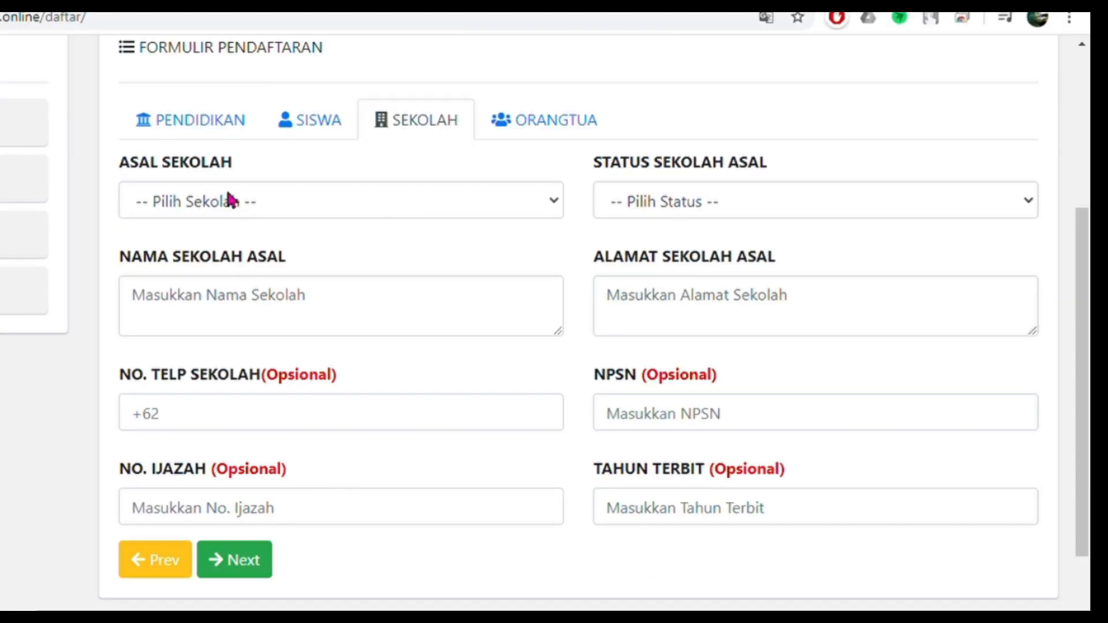
- Set the previous school level to SD/MI and its status to Swasta
click(231, 199)
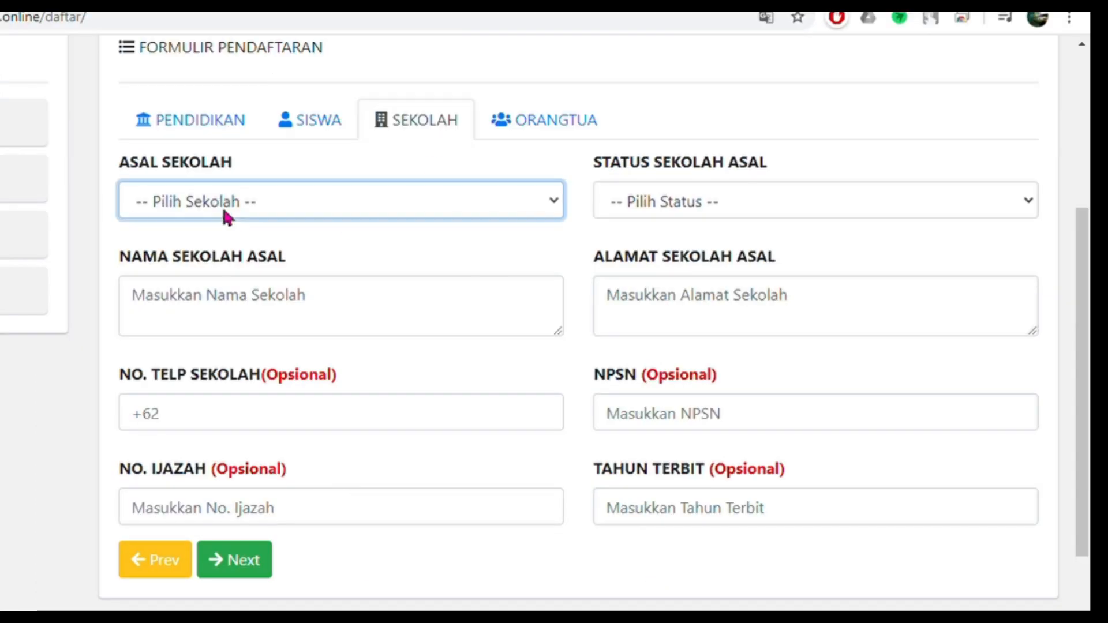
click(188, 278)
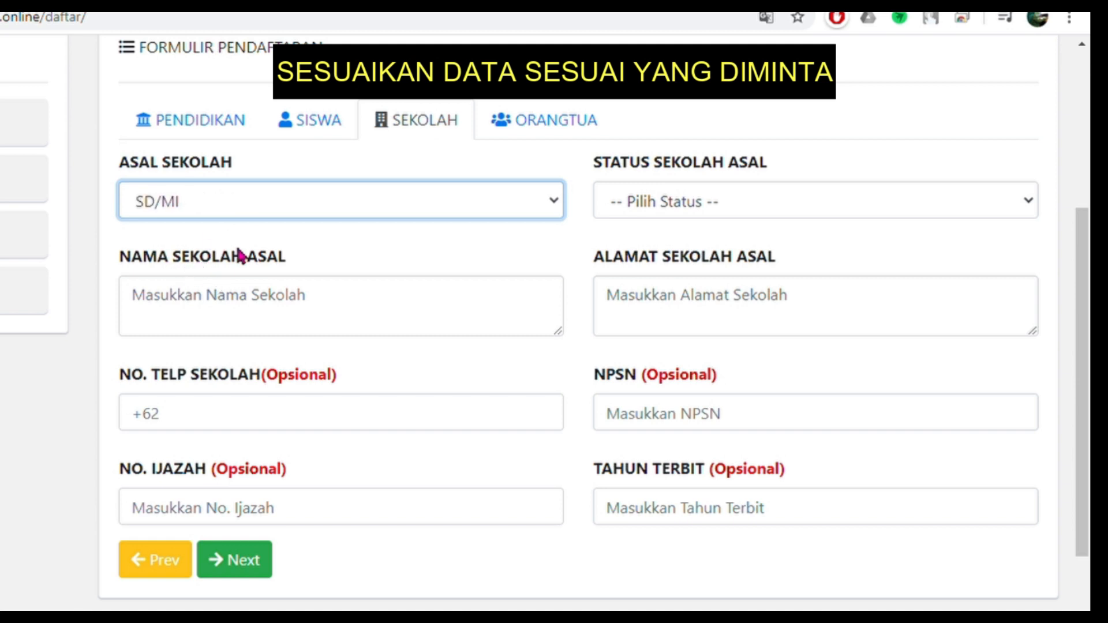
click(643, 198)
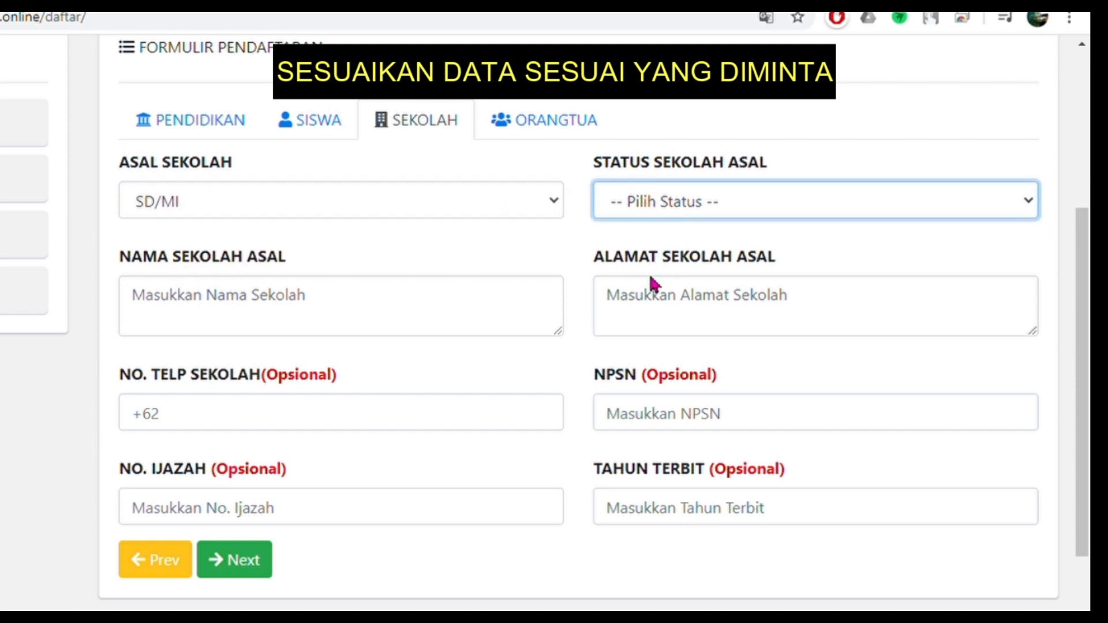
click(648, 272)
click(659, 206)
click(649, 248)
click(631, 203)
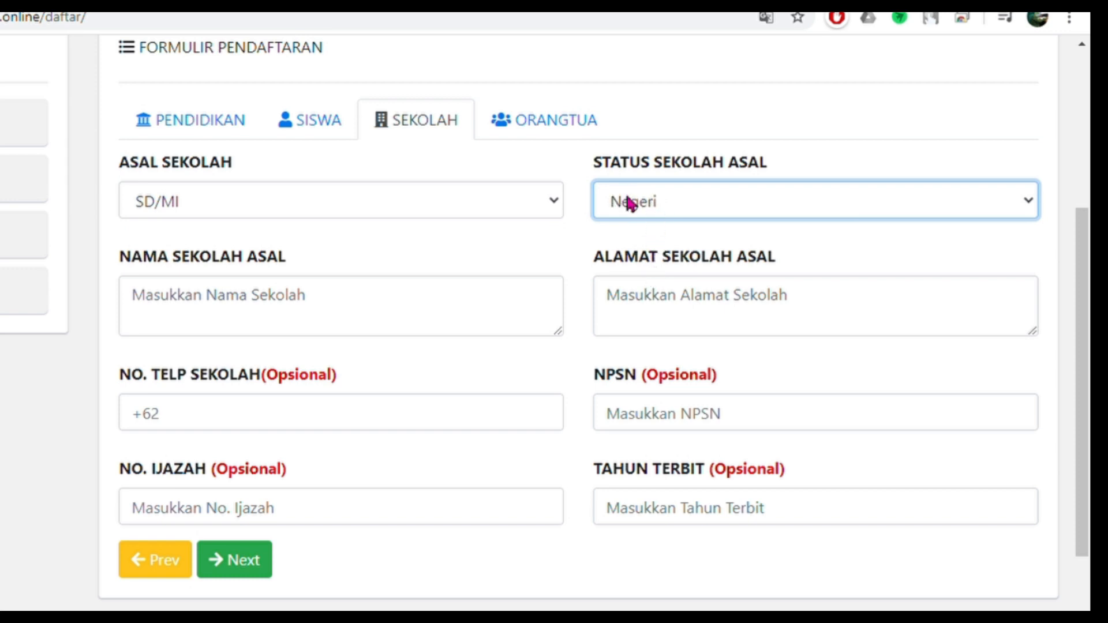
click(638, 271)
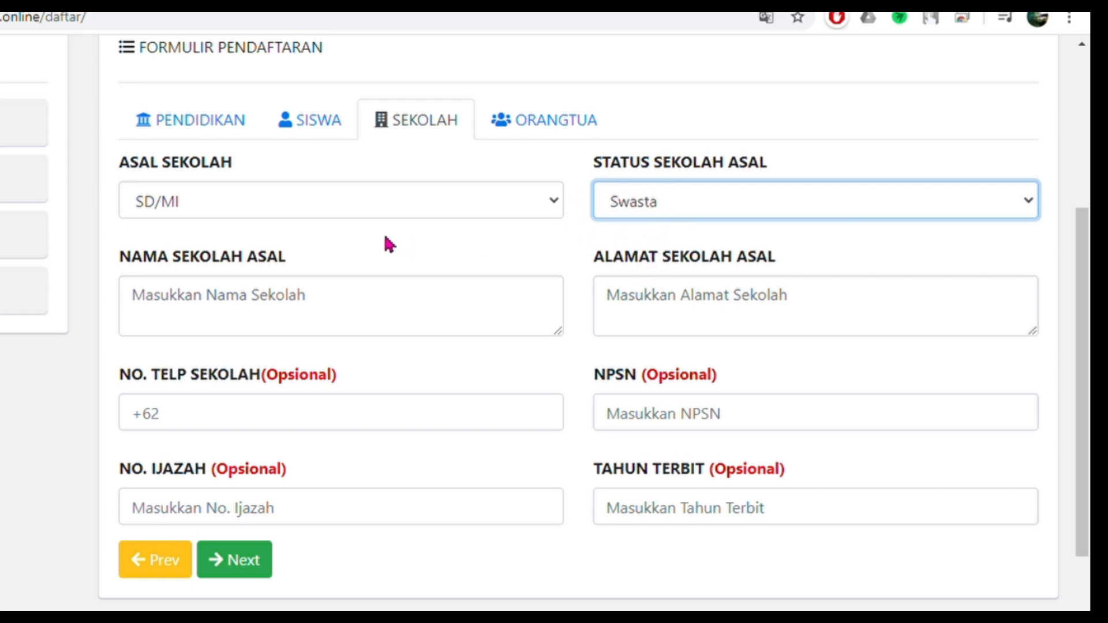
- Enter MI BABUSSALAM as the school name and paste in its address
click(266, 310)
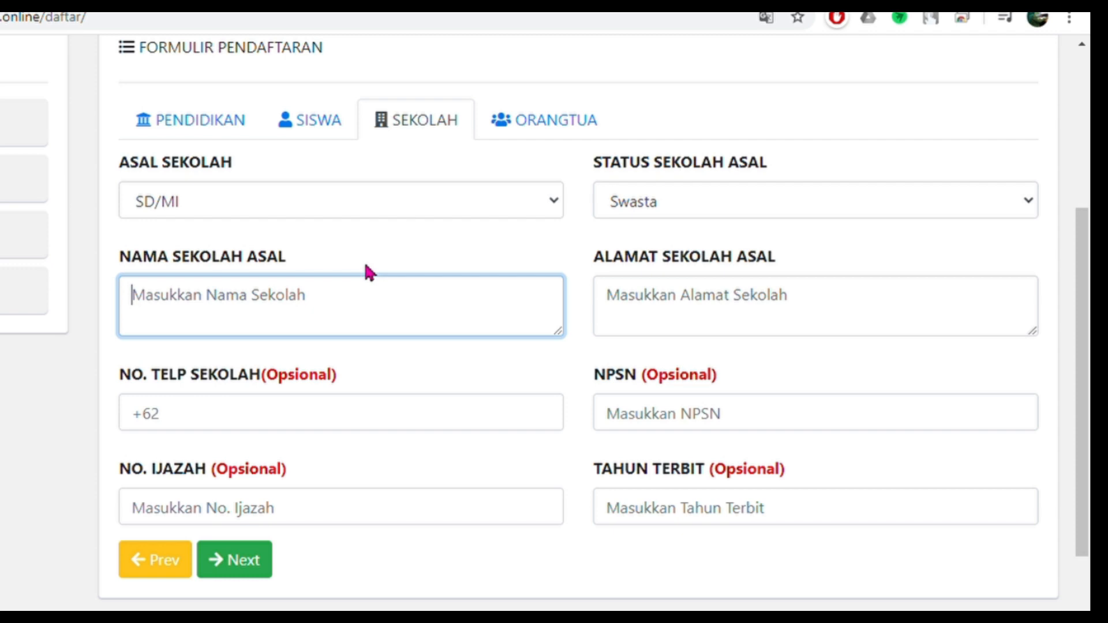
text(mi)
key(BackSpace)
key(BackSpace)
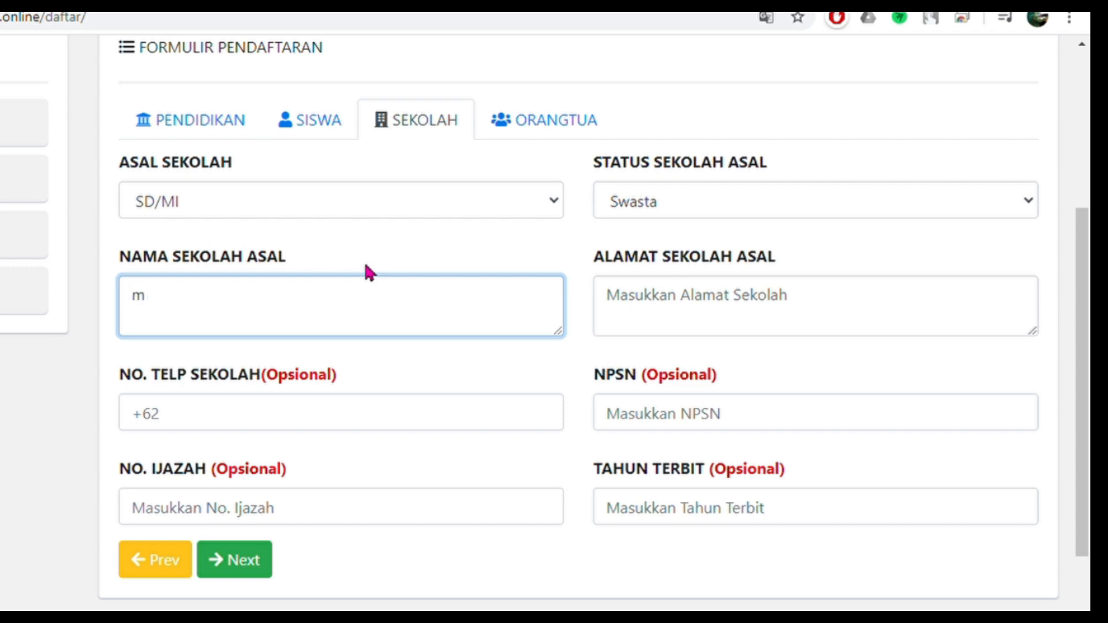
text(MI BABUSSALAM)
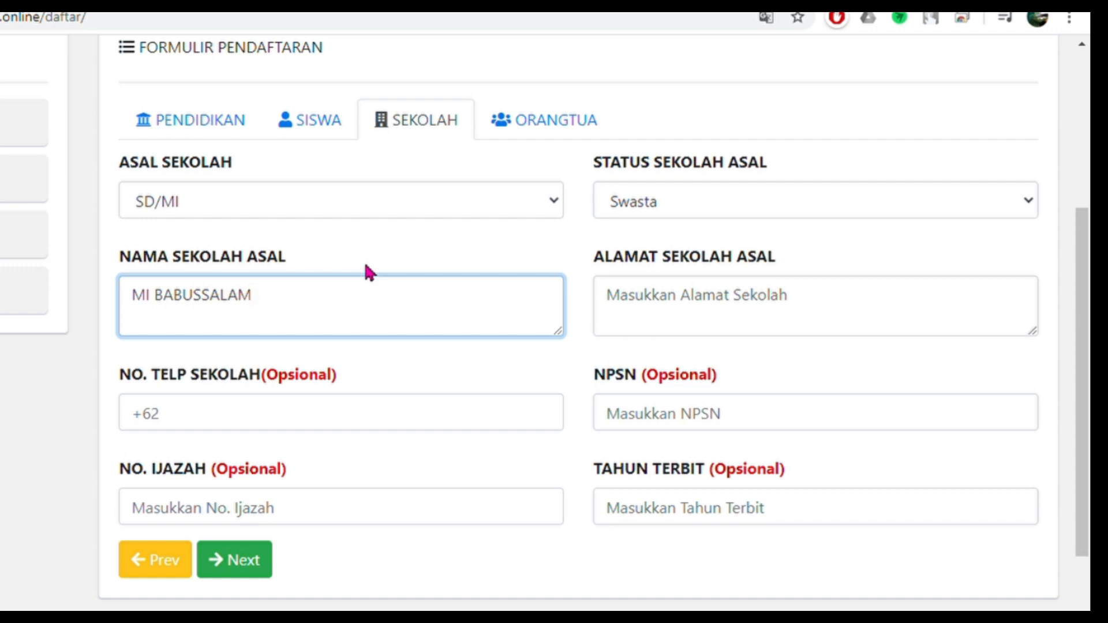
click(632, 321)
text(13/05, Desa Dukuhklopo, Kecamatan Peterongan Jombang)
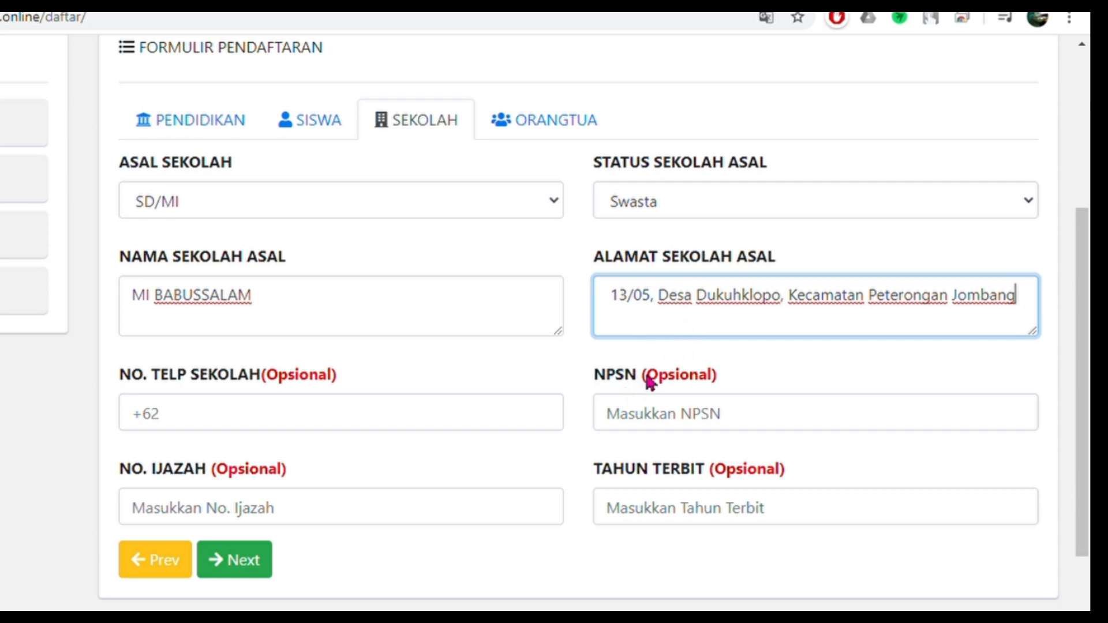
scroll(244, 329, down, 2)
- Enter the school's phone number and NPSN
click(198, 321)
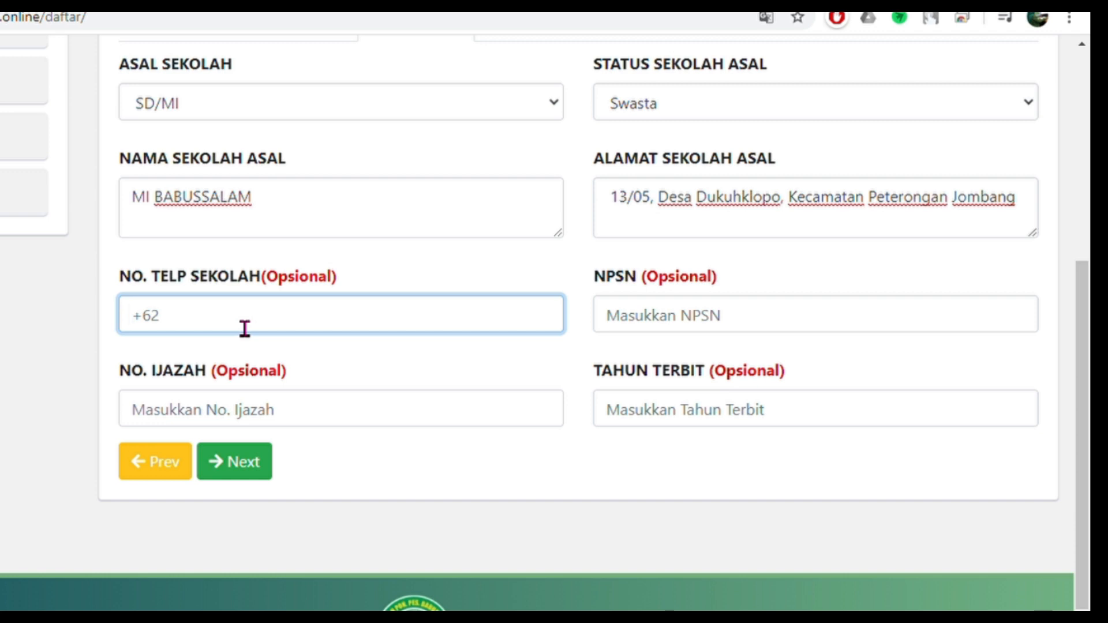
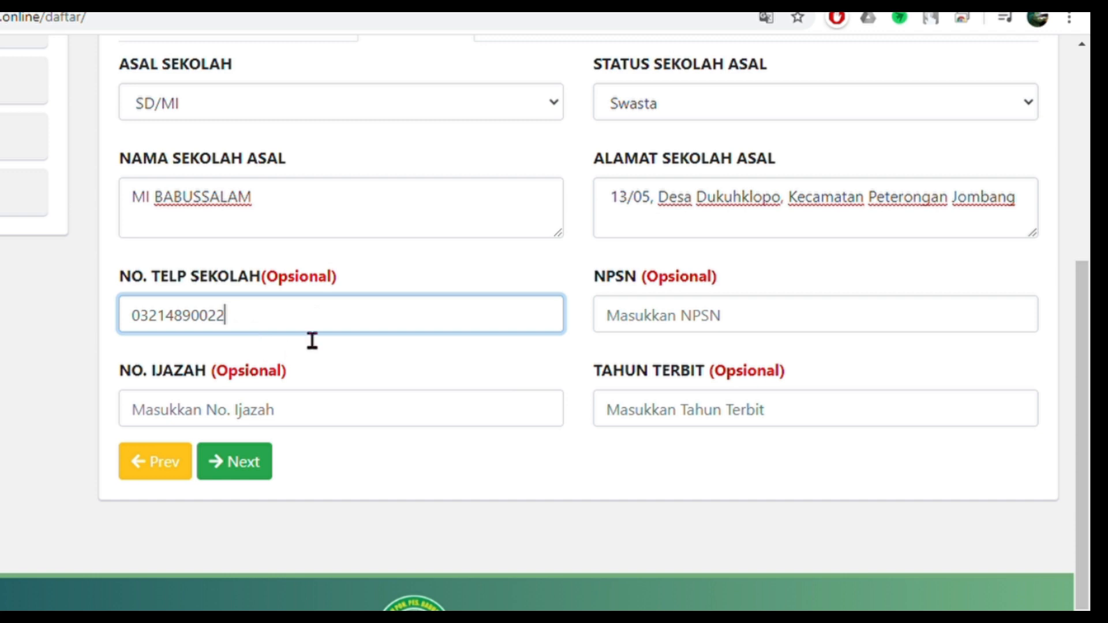
drag(328, 283, 262, 284)
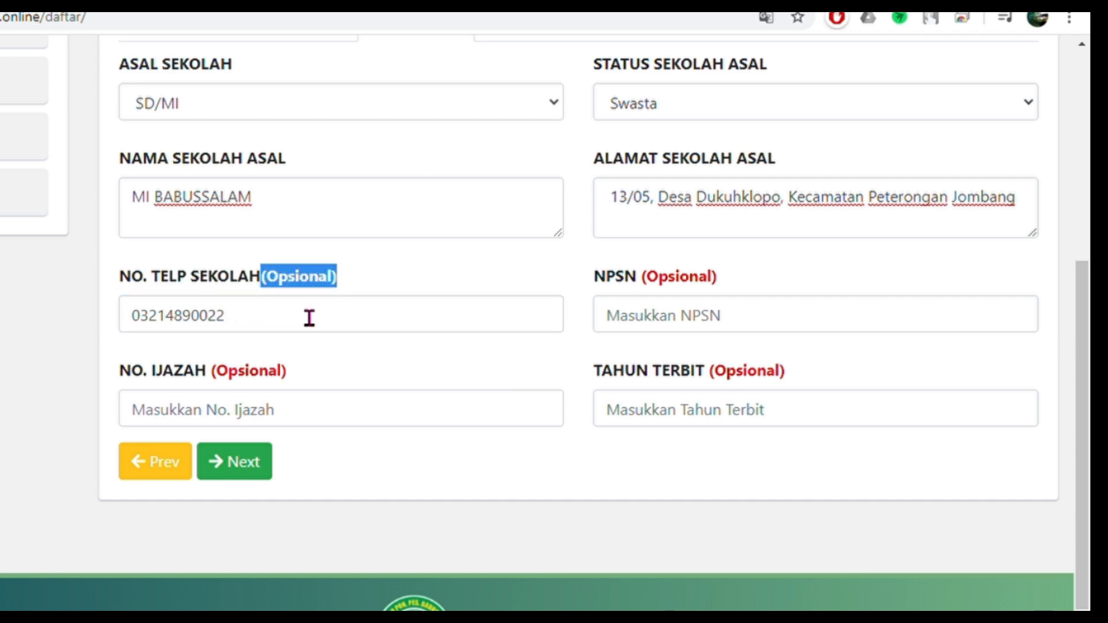
click(640, 324)
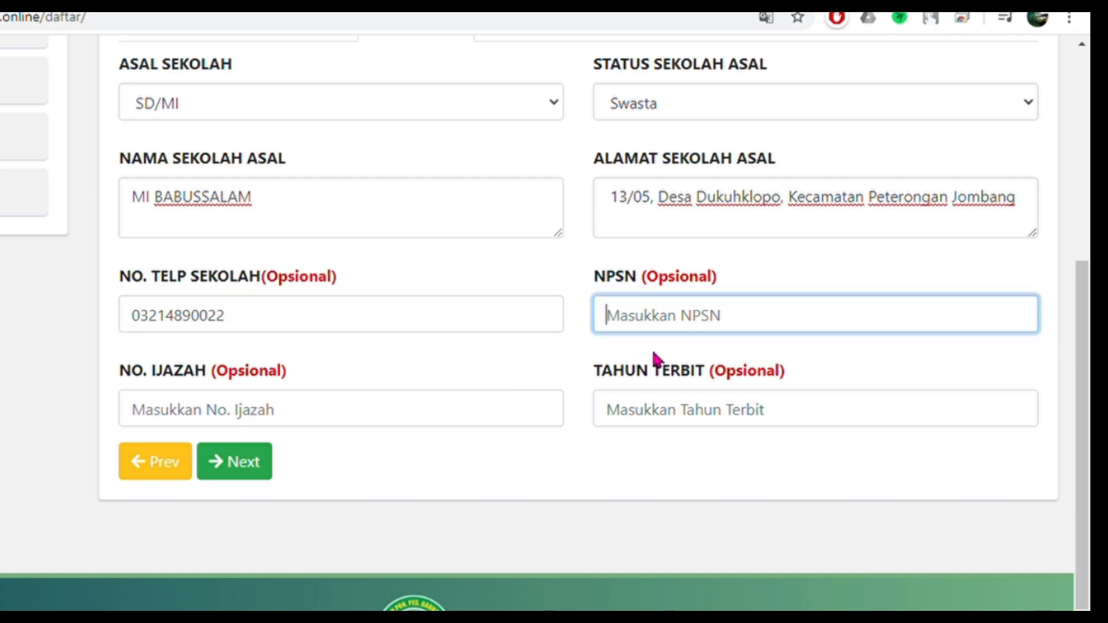
text(2058)
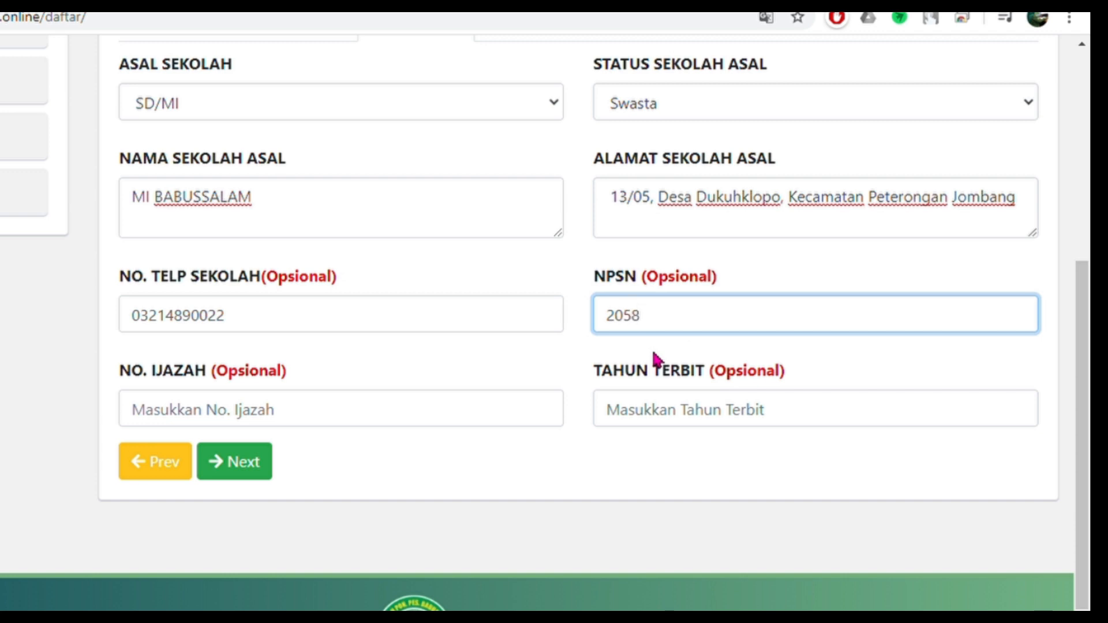
text(2364)
drag(718, 278, 647, 283)
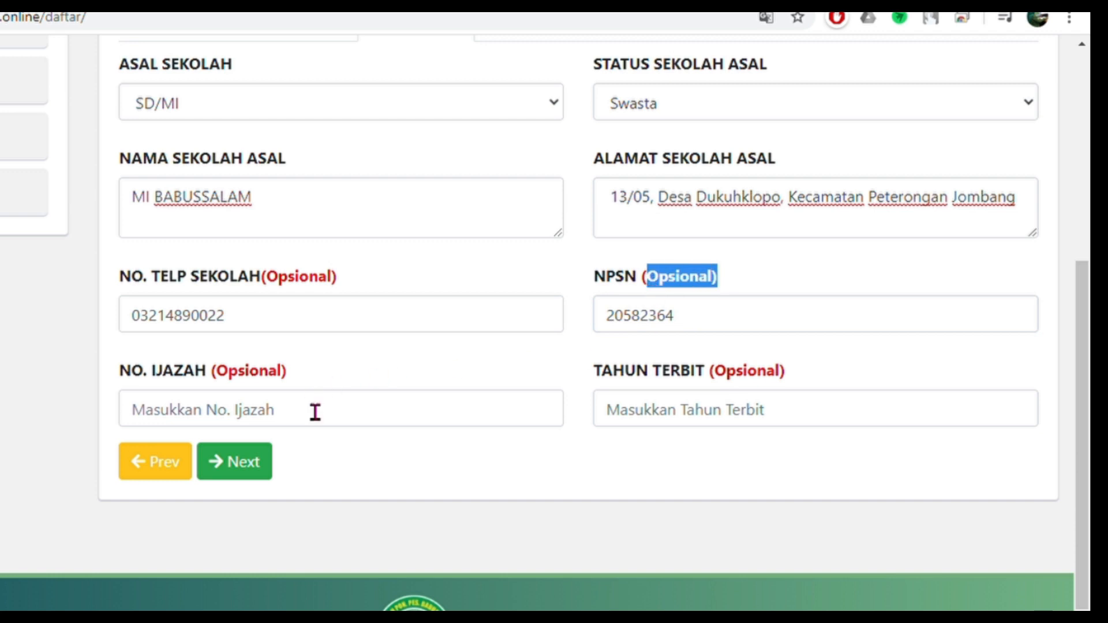
- Set Tahun Terbit to 2019 and continue to the ORANGTUA section
click(298, 421)
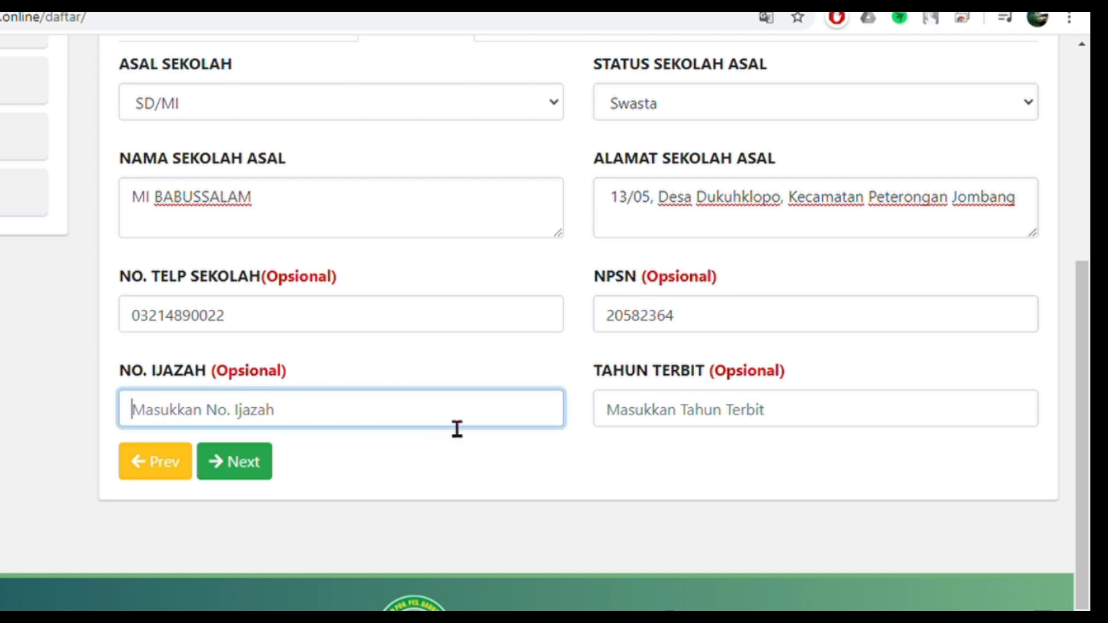
click(685, 424)
drag(792, 377, 702, 385)
click(720, 423)
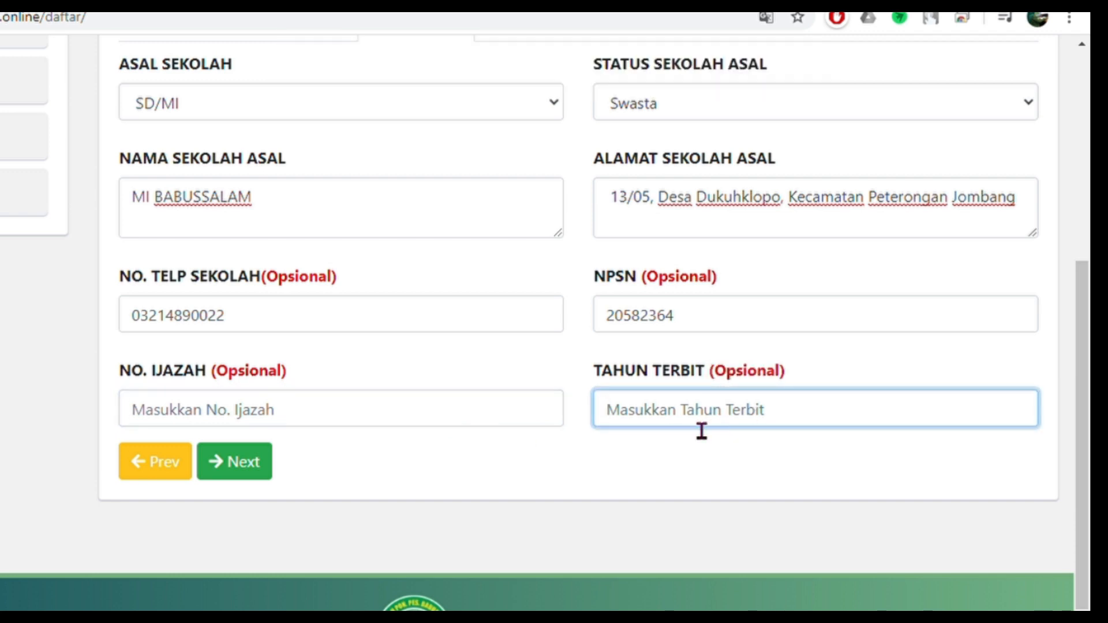
text(2000)
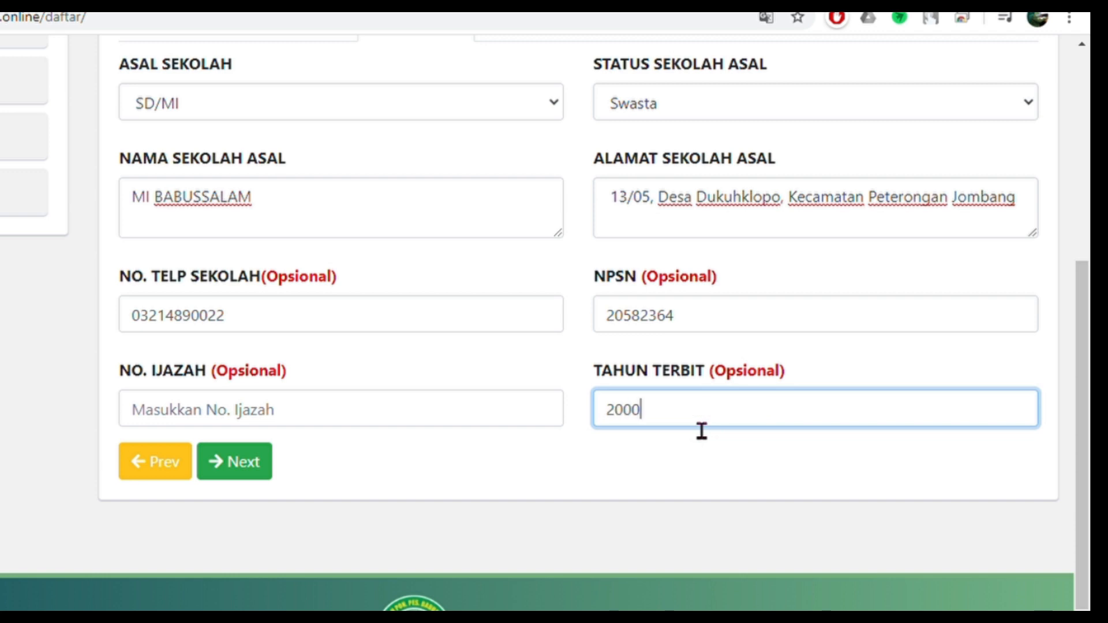
key(BackSpace)
key(BackSpace)
text(19)
click(259, 474)
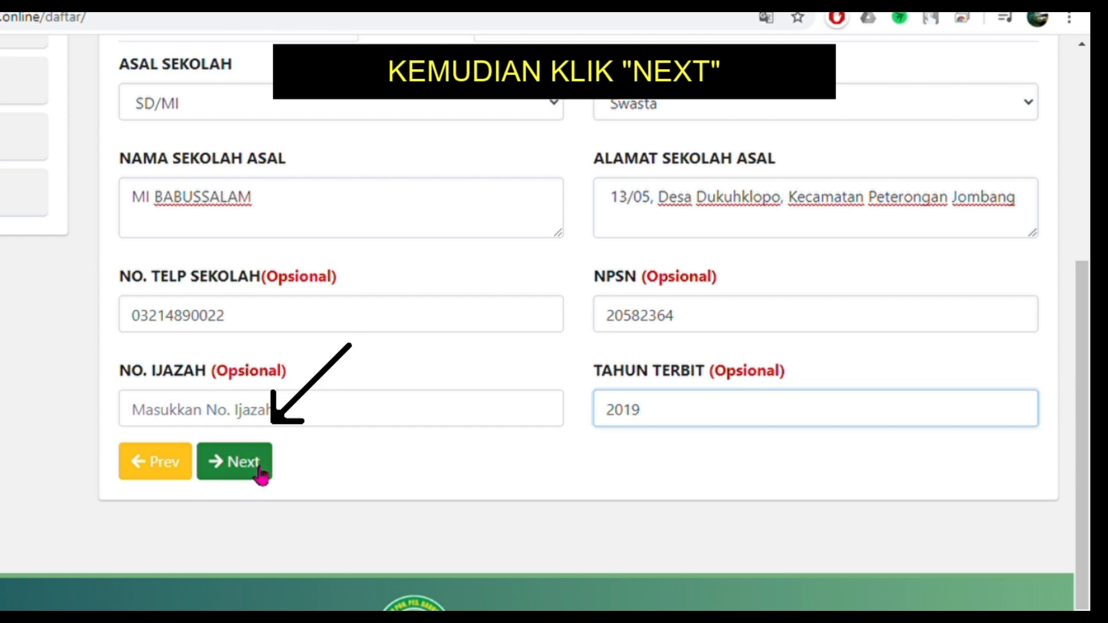
- Enter the father's NIK and full name
click(227, 308)
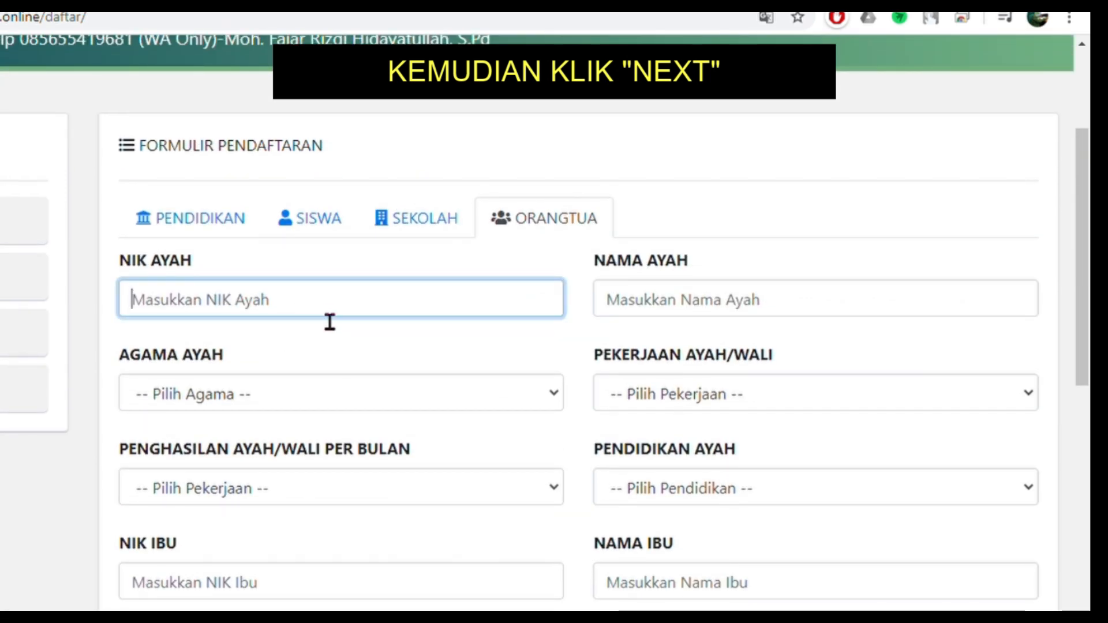
key(ctrl+v)
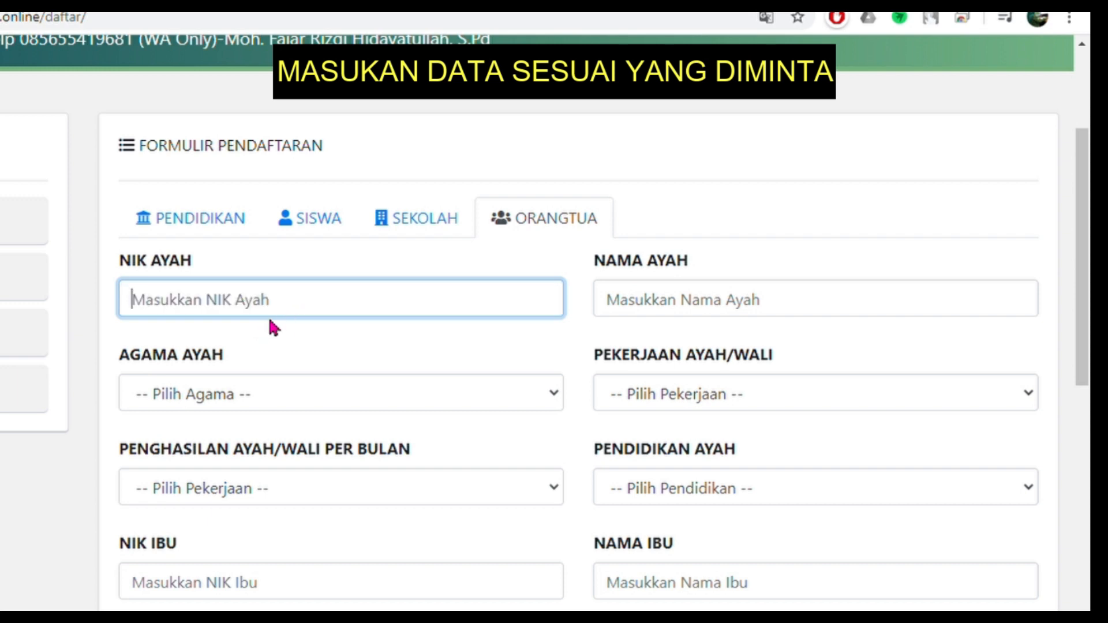
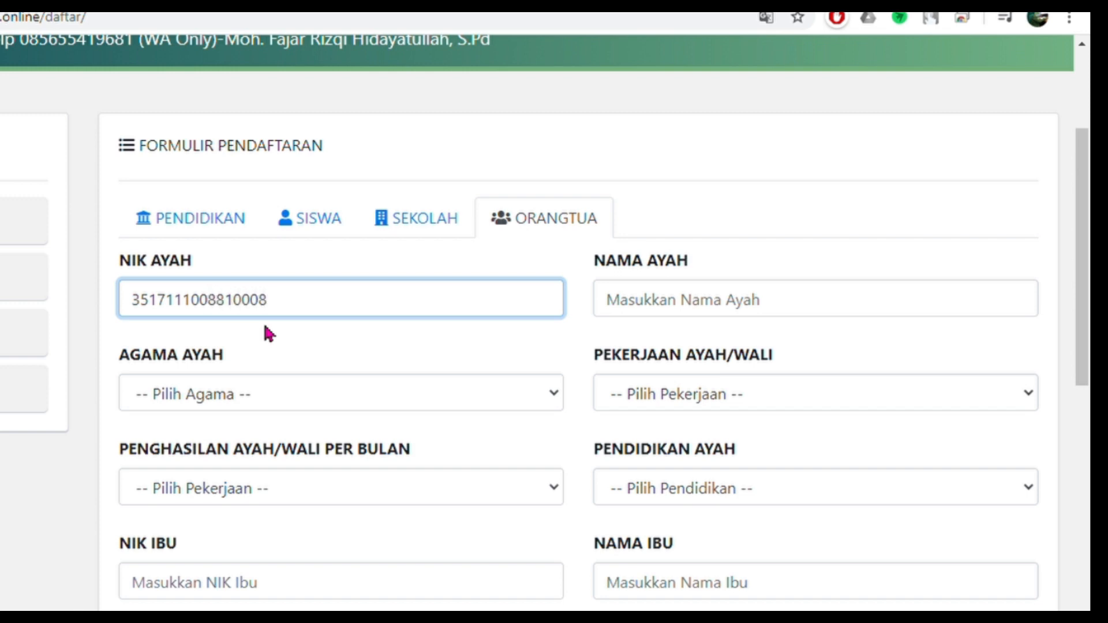
click(750, 306)
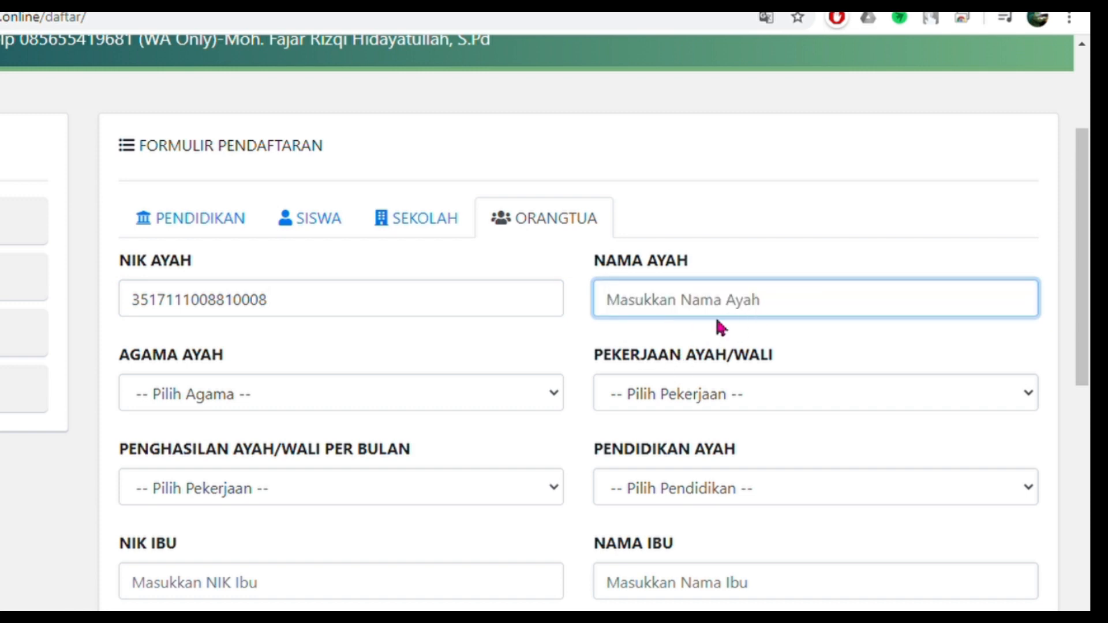
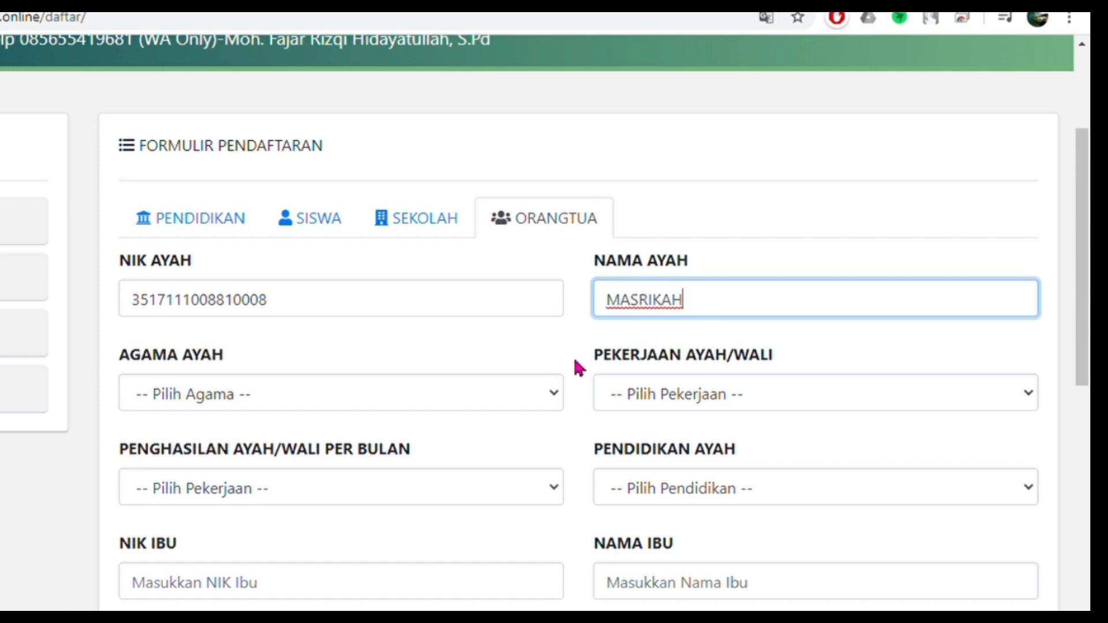
drag(195, 261, 155, 269)
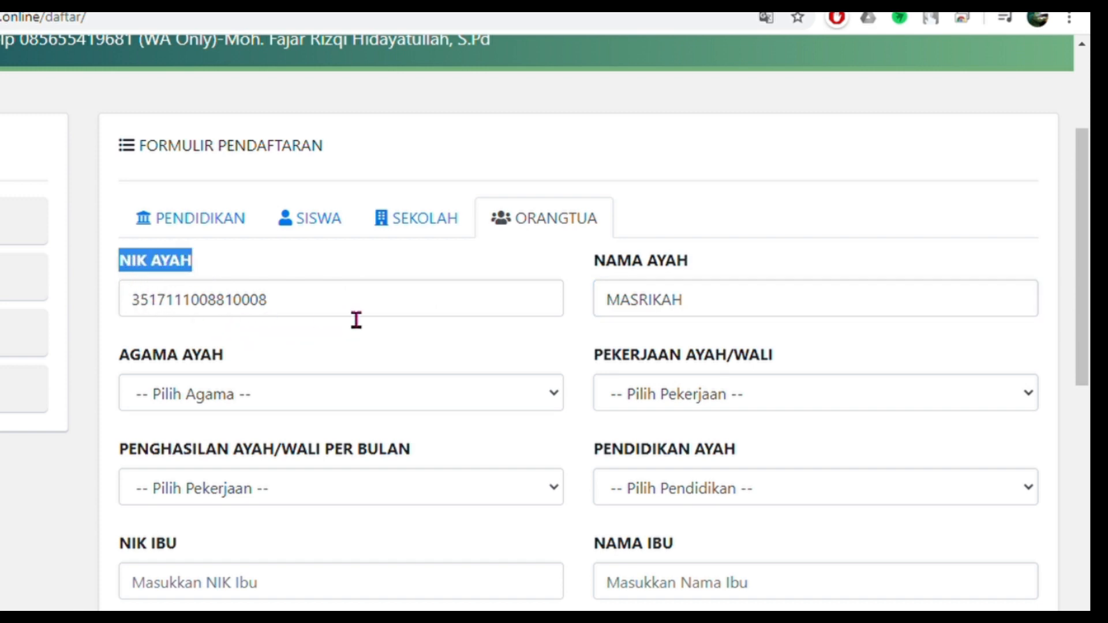
- Set the father's religion Islam, occupation Pegawai Negeri, income 1.000.000–3.000.000 and education S1
click(240, 402)
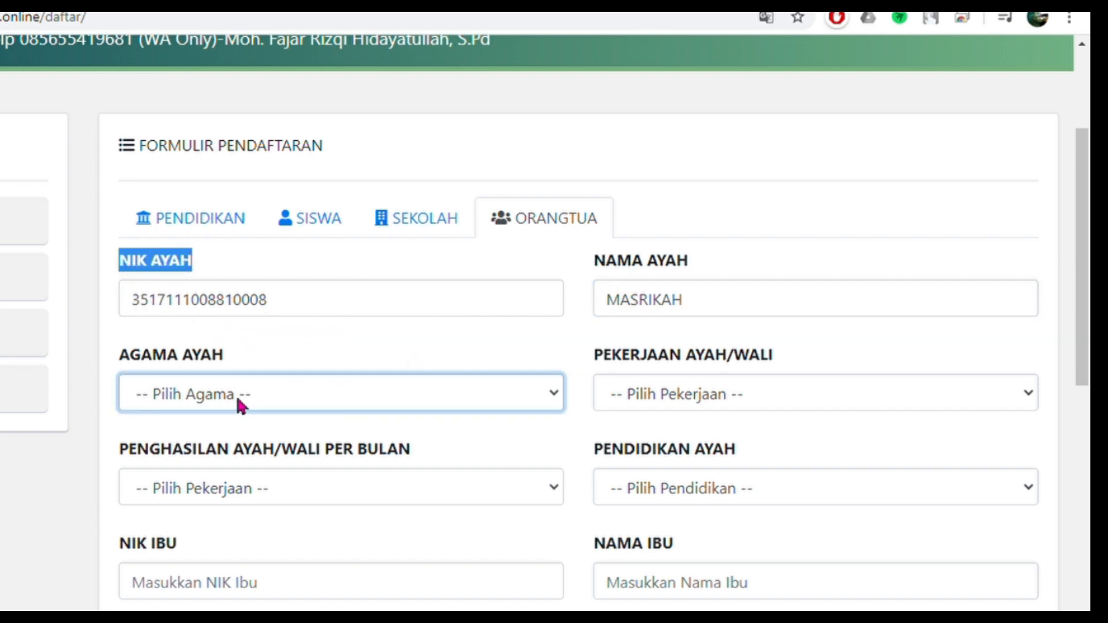
click(202, 451)
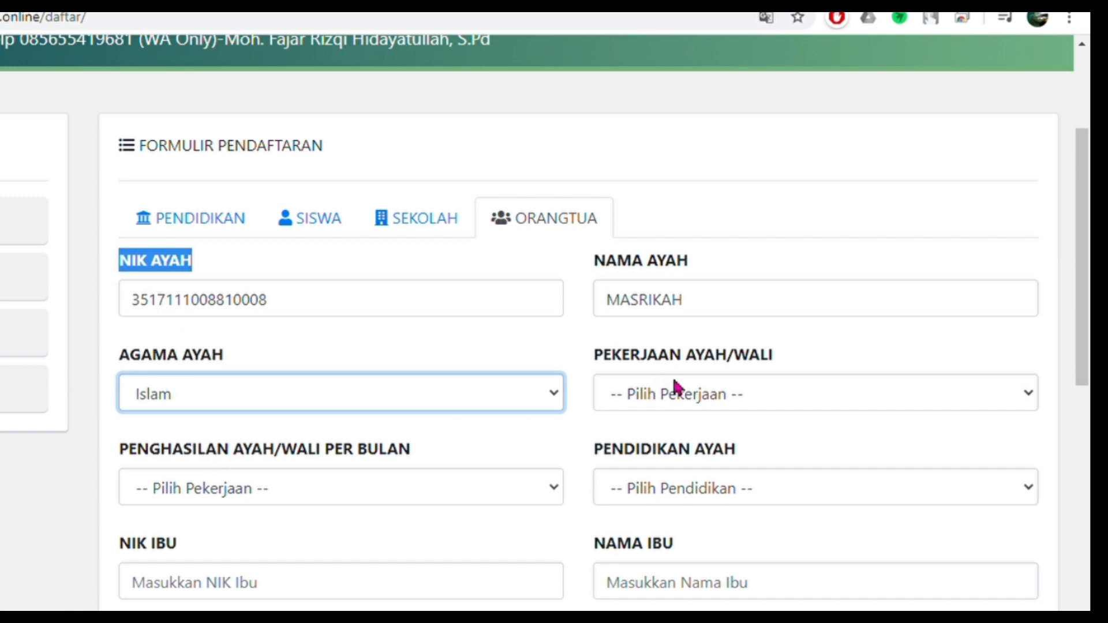
click(645, 385)
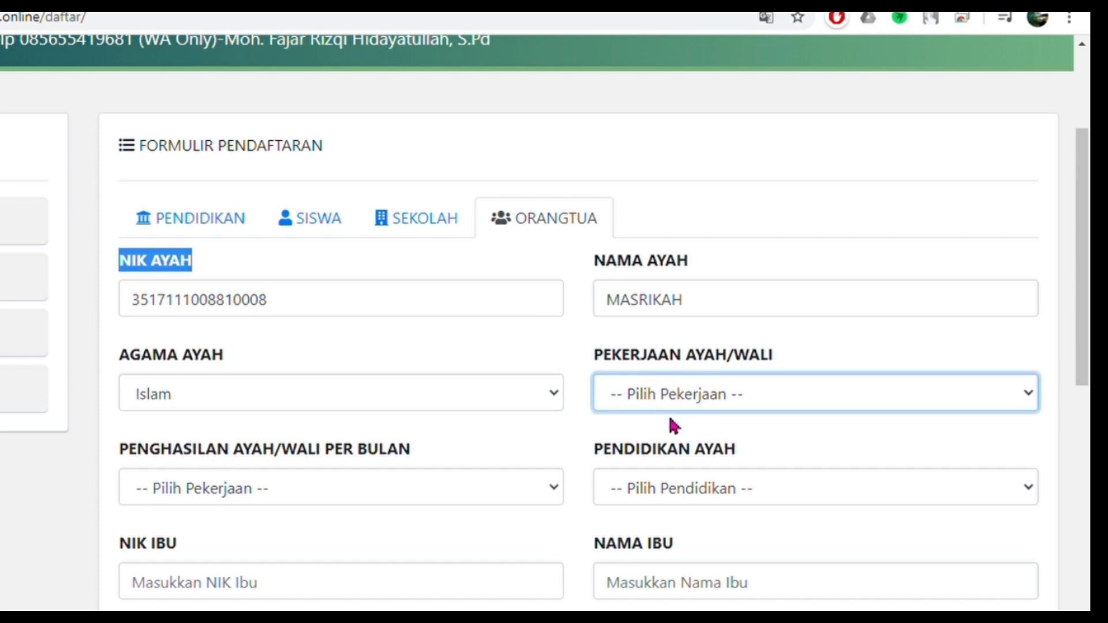
click(679, 452)
click(306, 489)
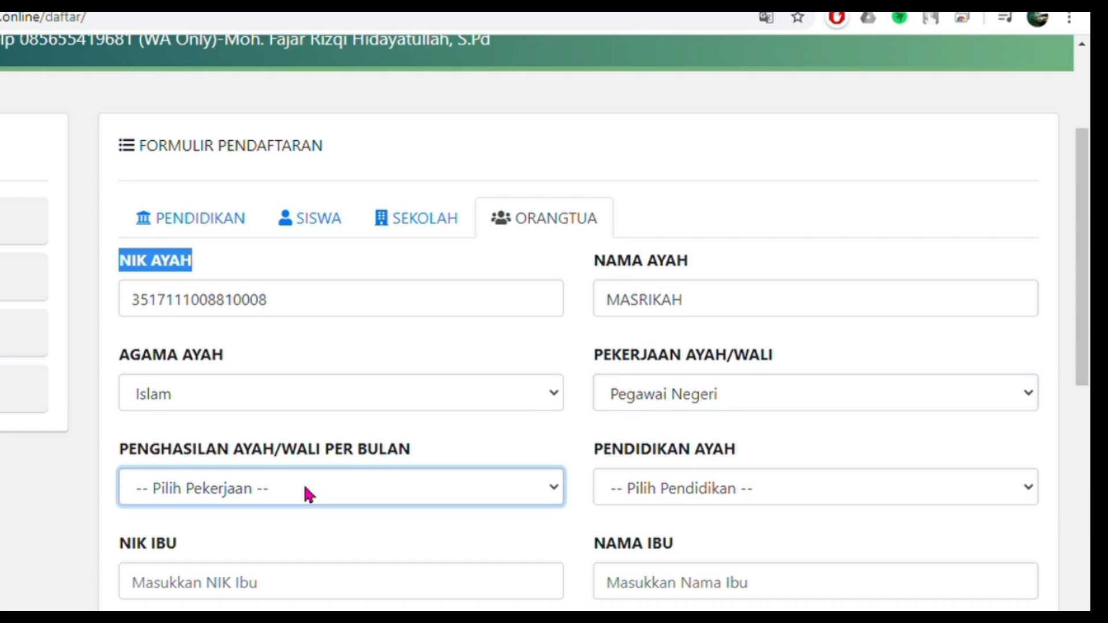
click(308, 591)
click(635, 483)
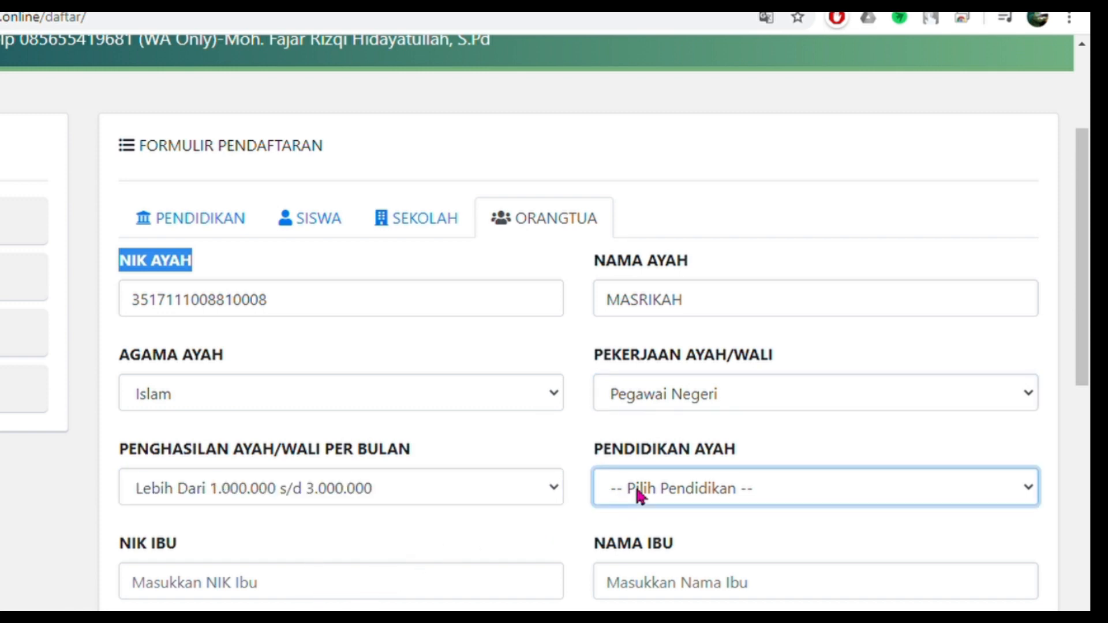
click(652, 606)
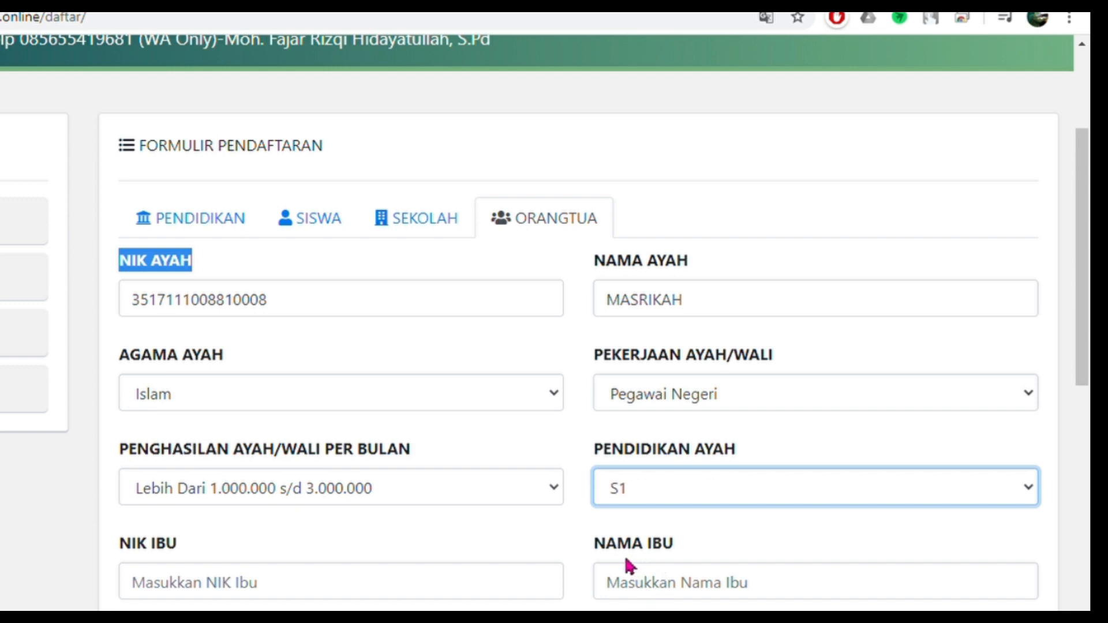
- Enter the mother's NIK and full name in the NIK Ibu and Nama Ibu fields
scroll(625, 554, down, 2)
click(322, 500)
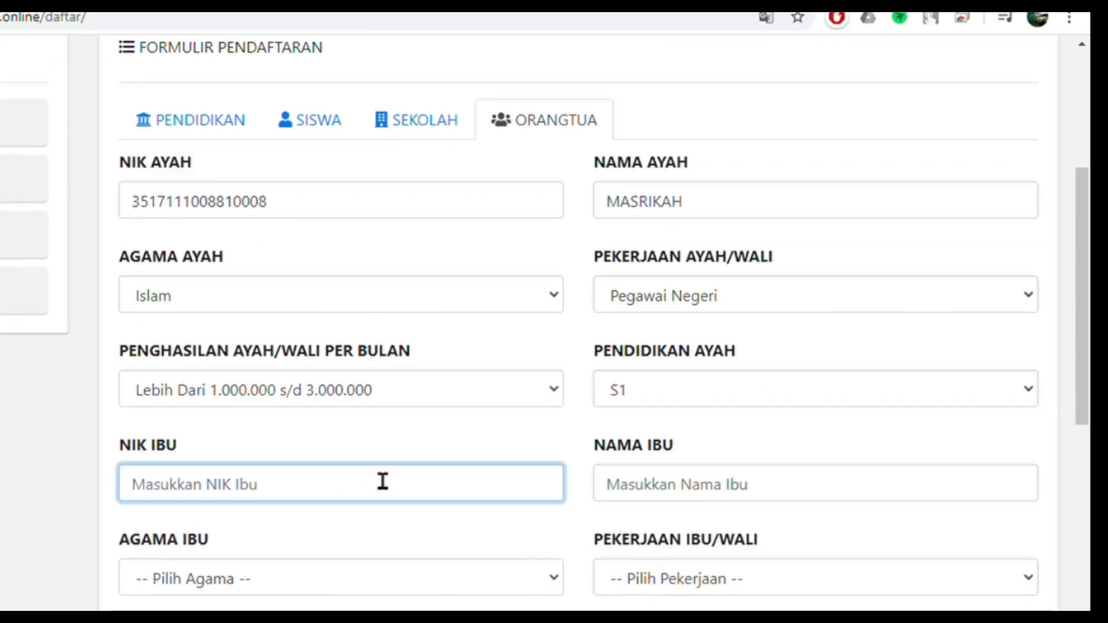
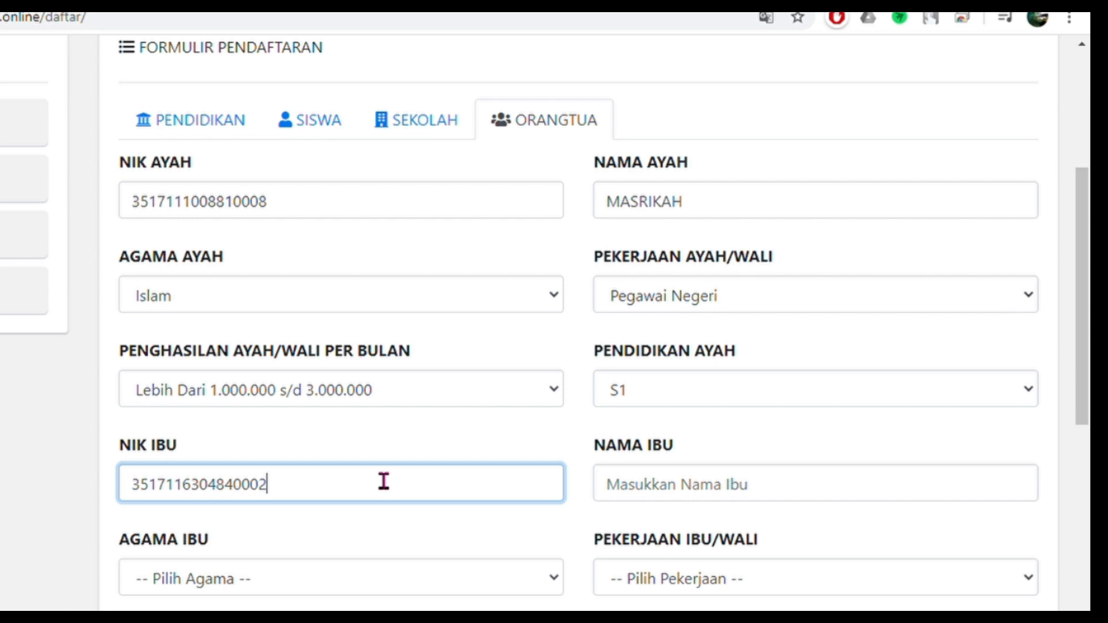
click(716, 489)
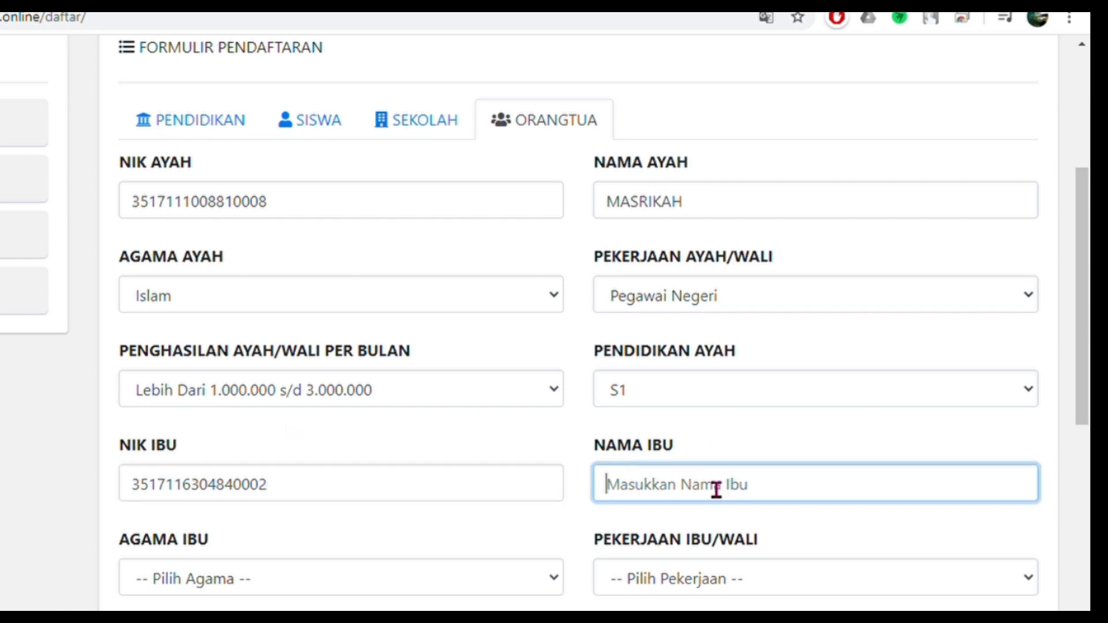
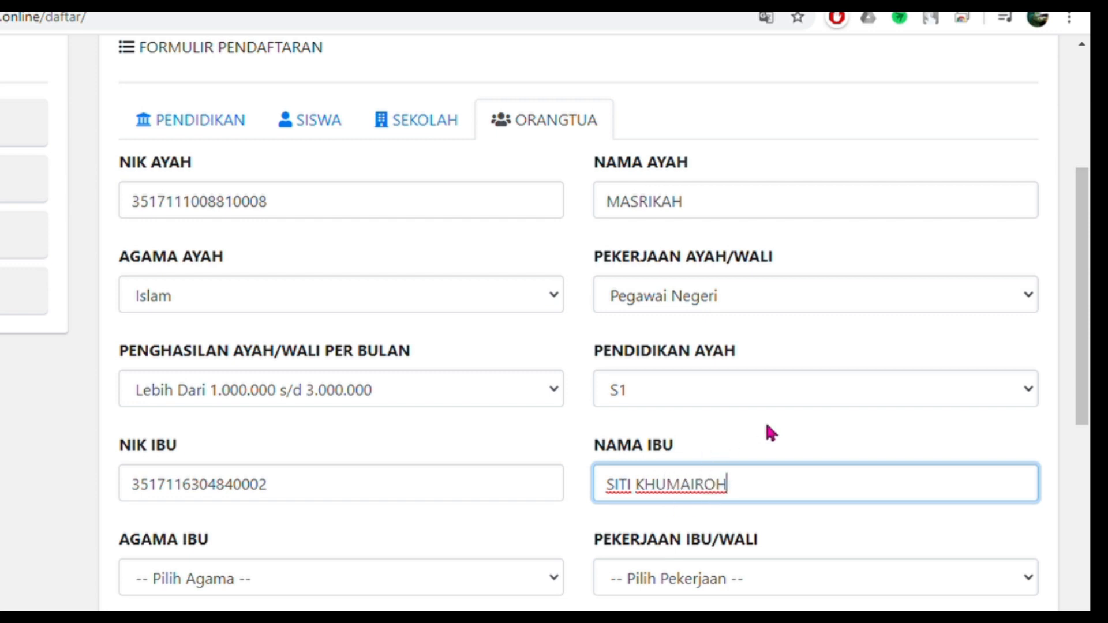
key(Tab)
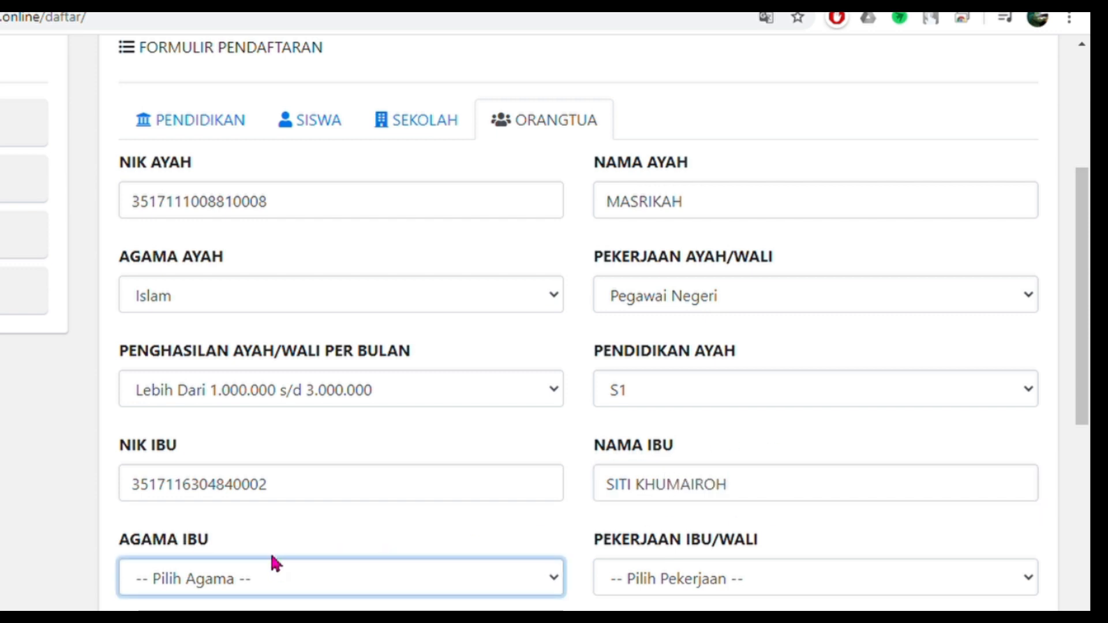
- Set the mother's religion Islam, occupation Lain-lain, income 500.000–1.000.000 and education MA/SMA/SMK
key(Down)
scroll(248, 456, down, 5)
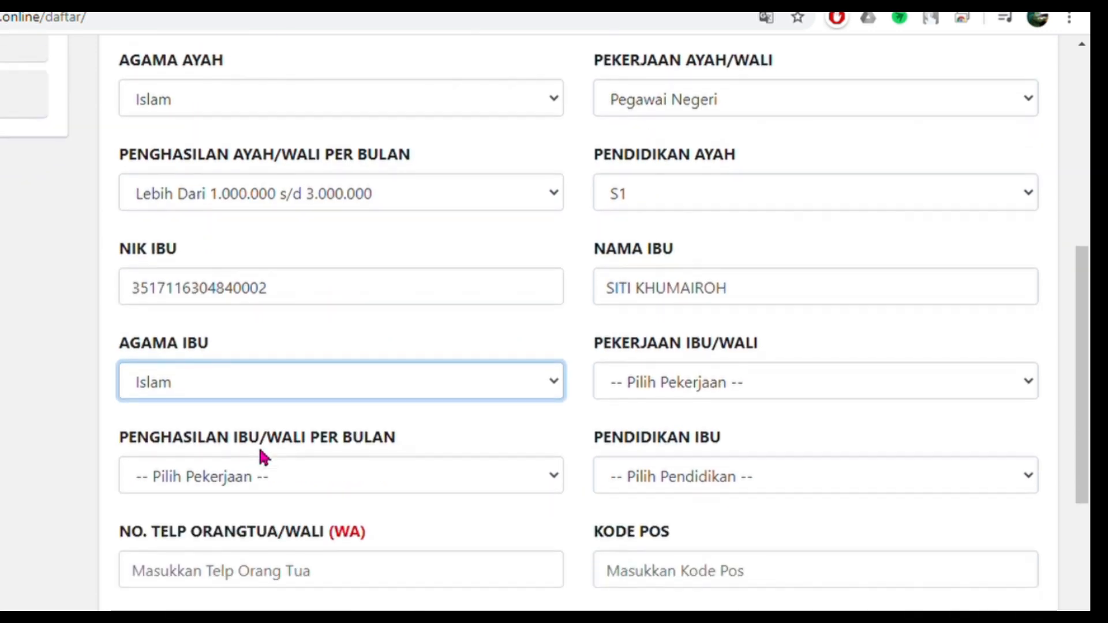
key(Tab)
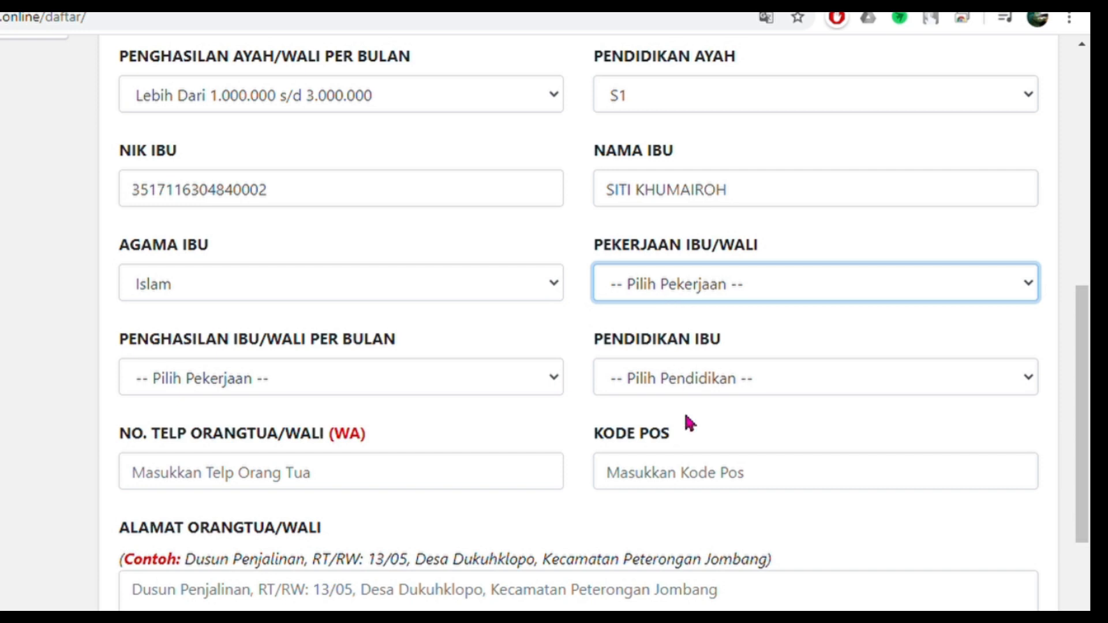
click(672, 489)
click(350, 387)
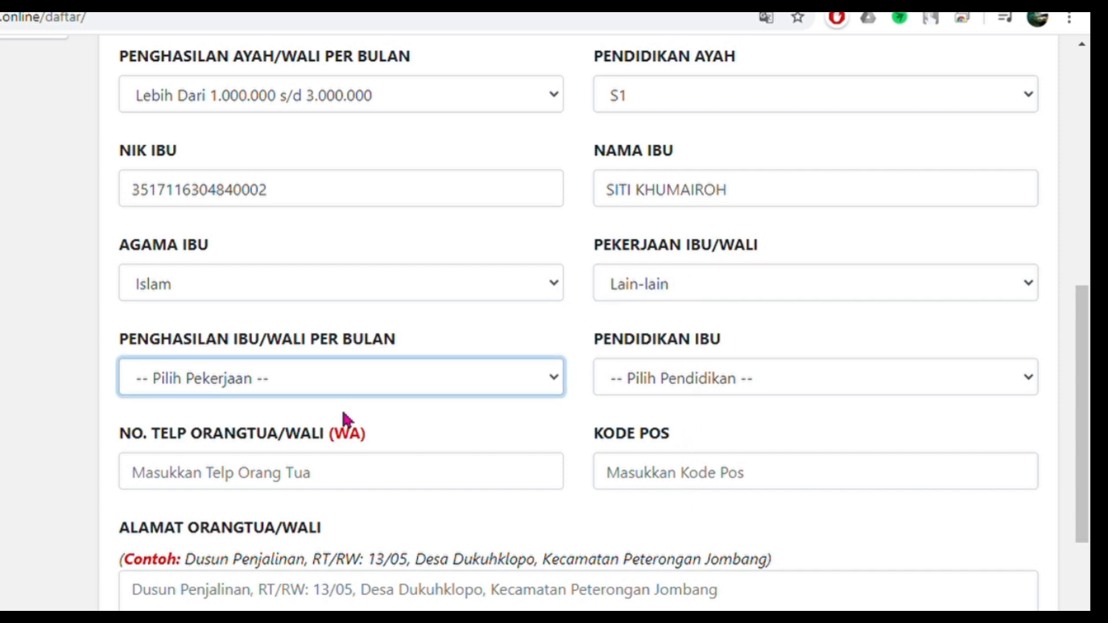
click(316, 458)
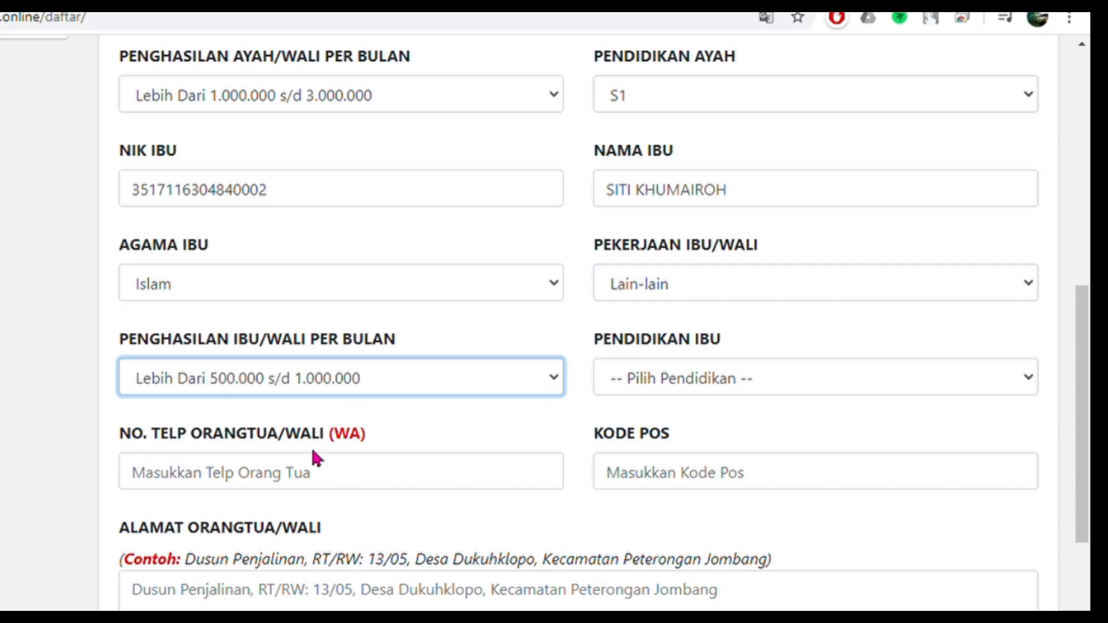
click(652, 378)
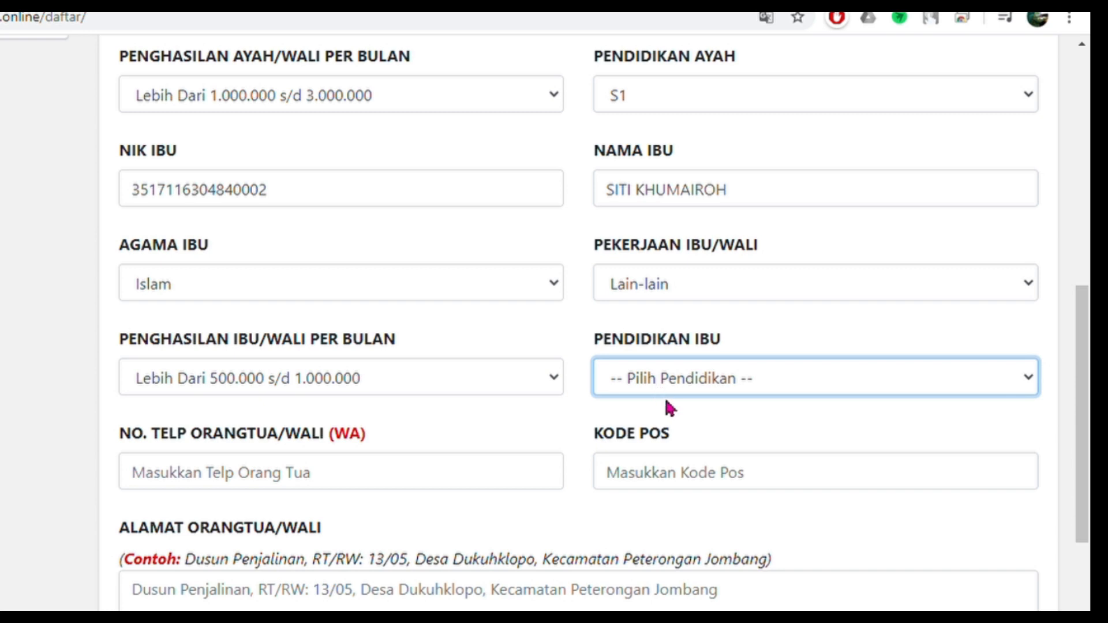
click(687, 479)
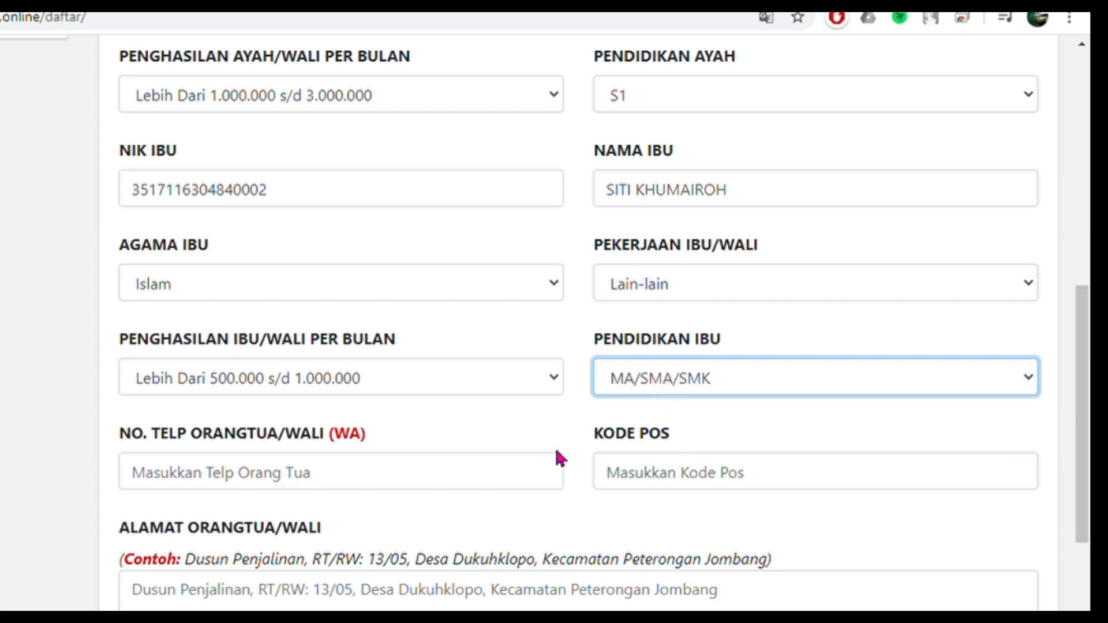
click(380, 482)
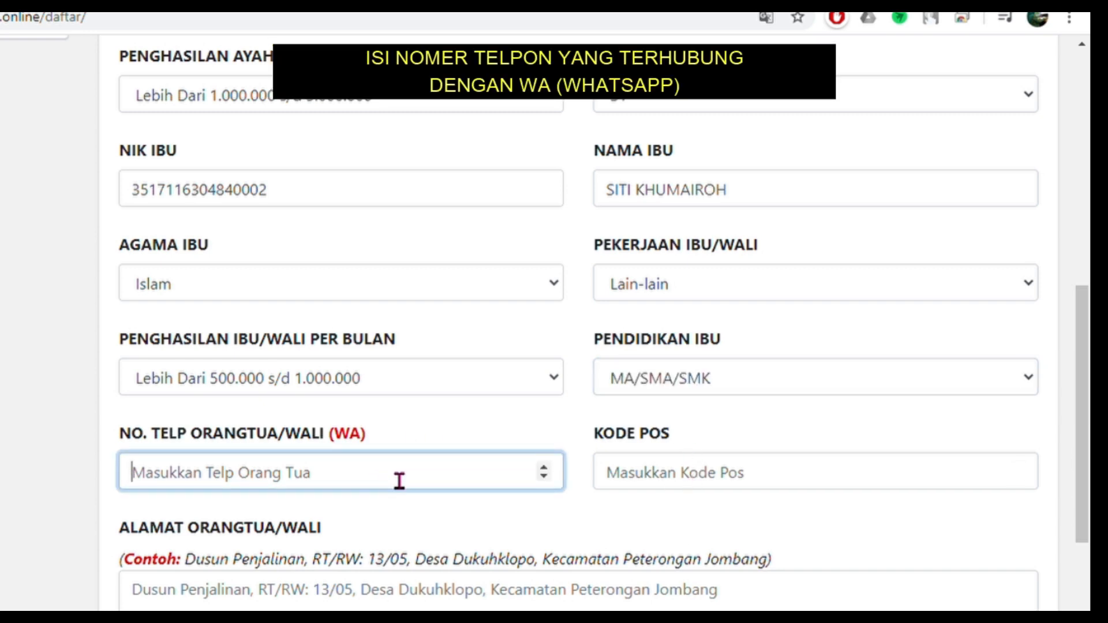
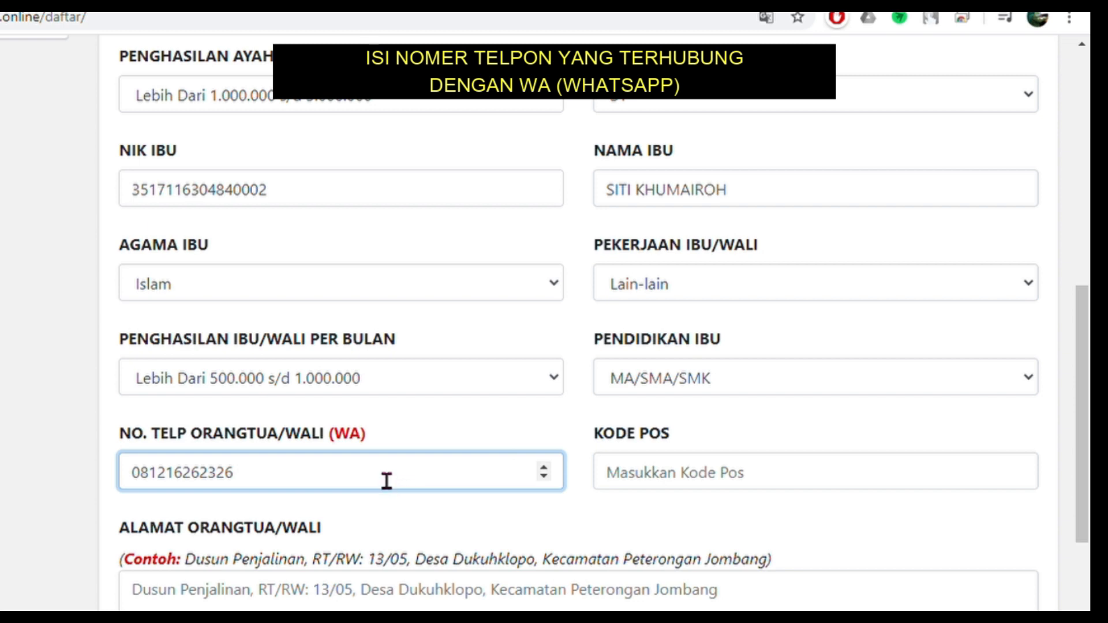
- Enter the parent's WhatsApp phone number in the No. Telp Orangtua/Wali field
drag(383, 445, 335, 434)
triple_click(353, 425)
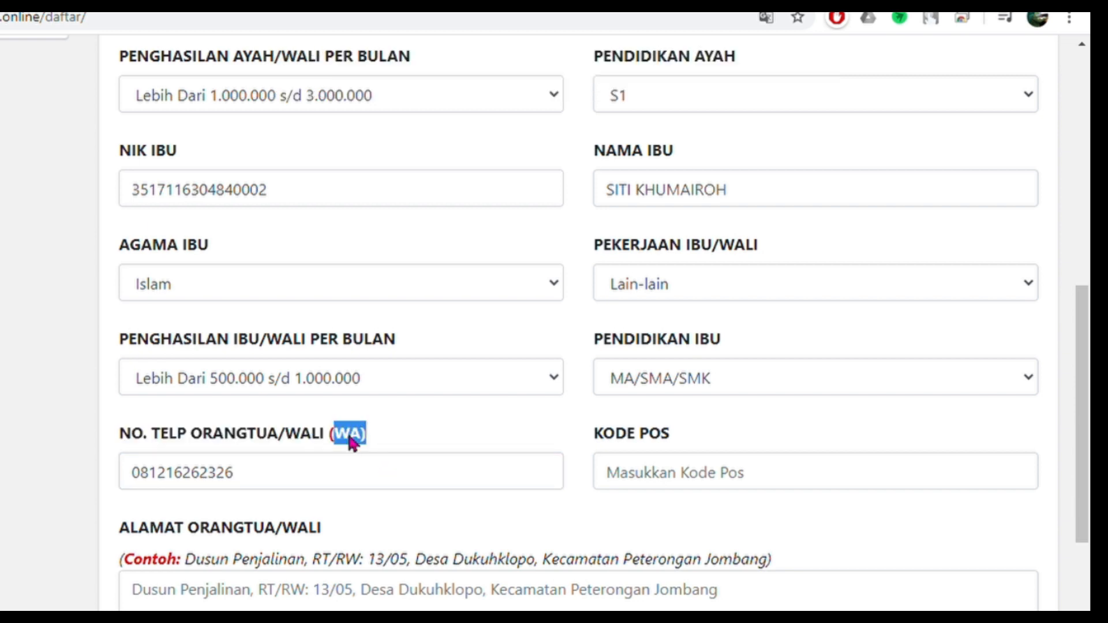
drag(390, 436, 322, 437)
click(321, 425)
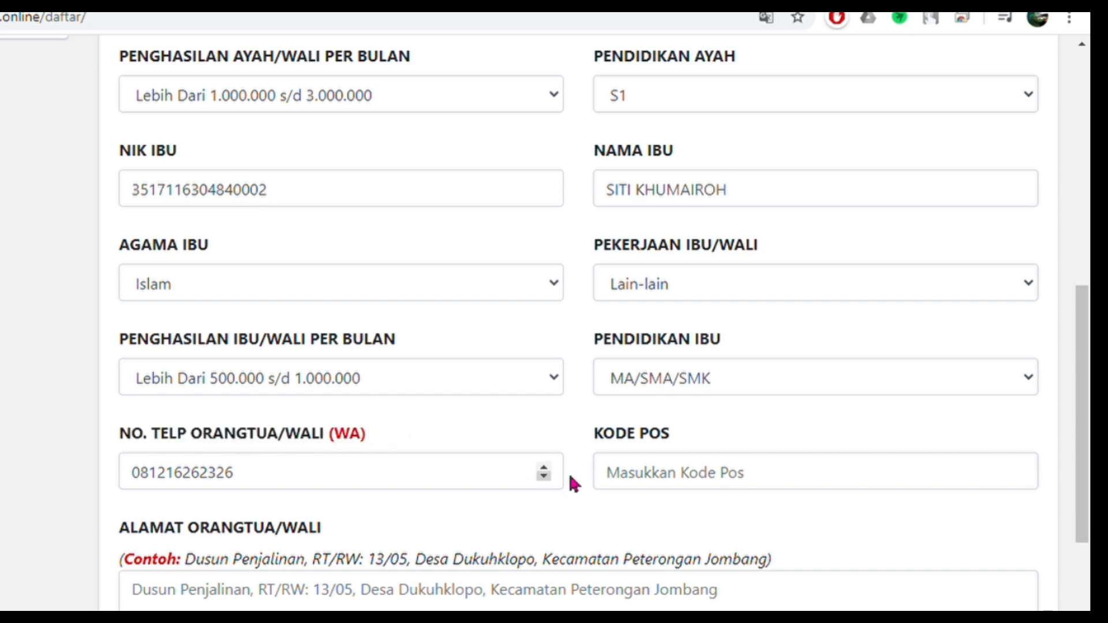
- Fill in the area postal code in the Kode Pos field
click(664, 477)
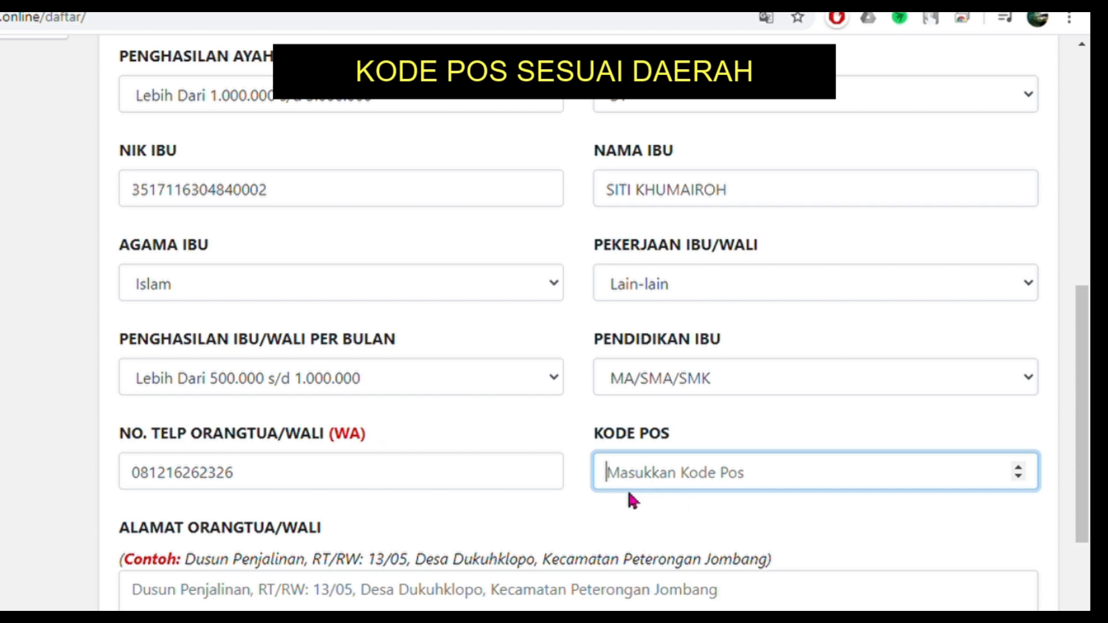
text(614)
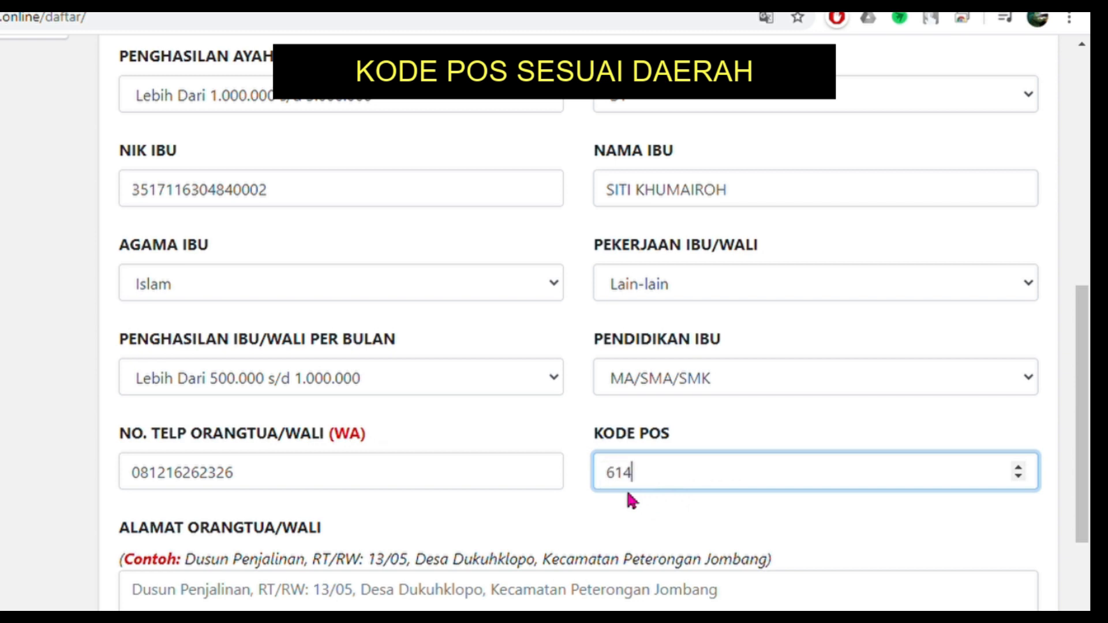
text(82)
scroll(596, 452, down, 3)
- Type the parents' address as Dusun, RT/RW, Desa, Kecamatan, Kabupaten, fixing the district-name typo
click(402, 416)
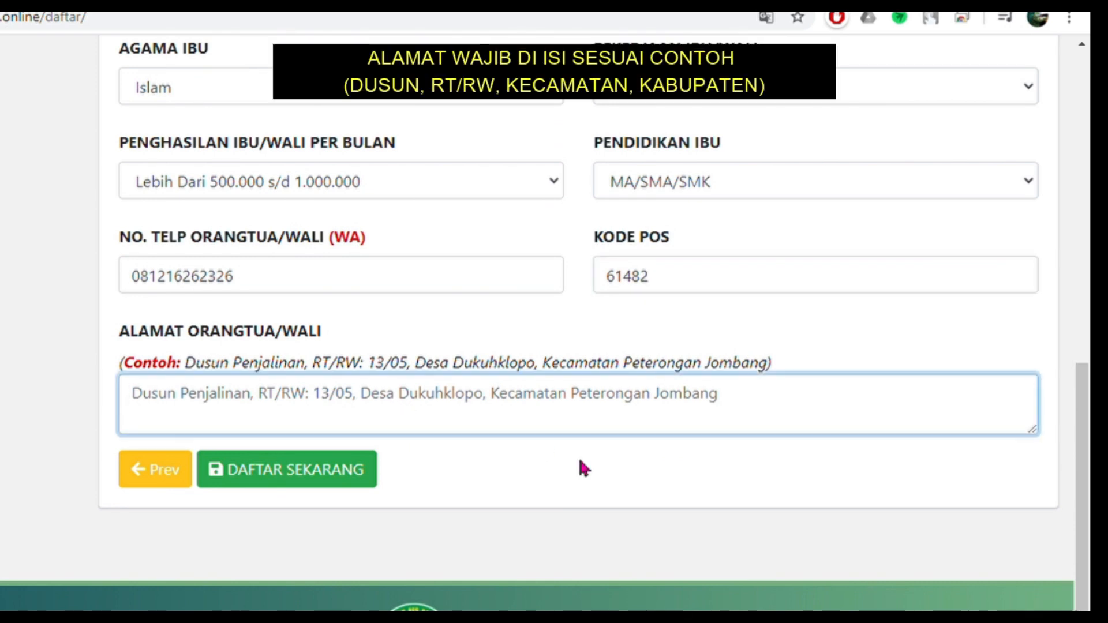
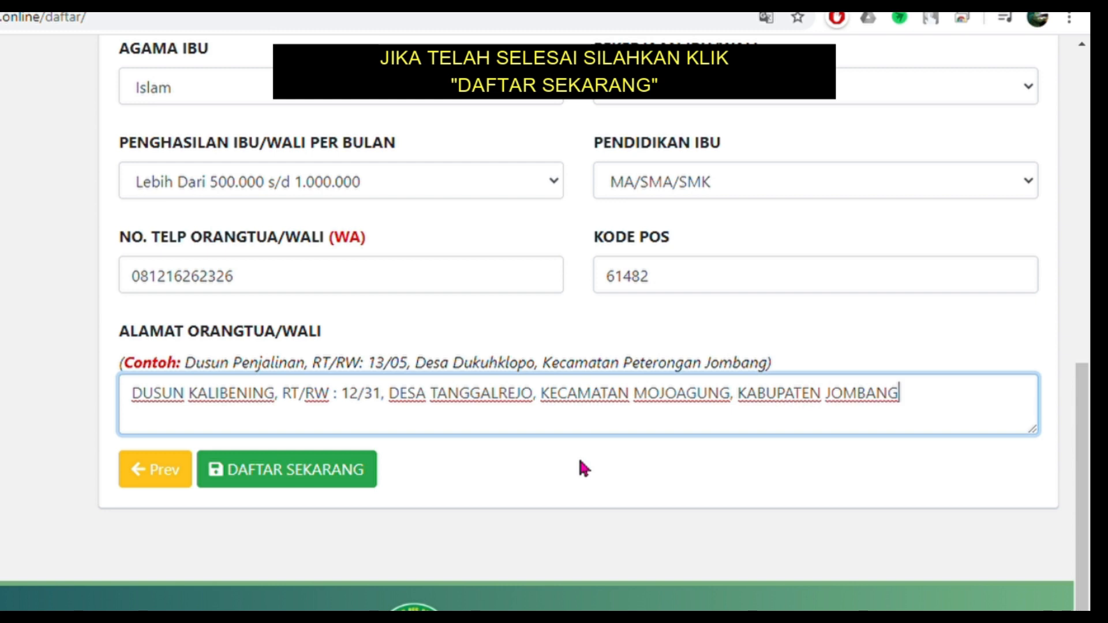
- Submit the registration and review the BERHASIL! success notice and confirmation instructions
click(299, 489)
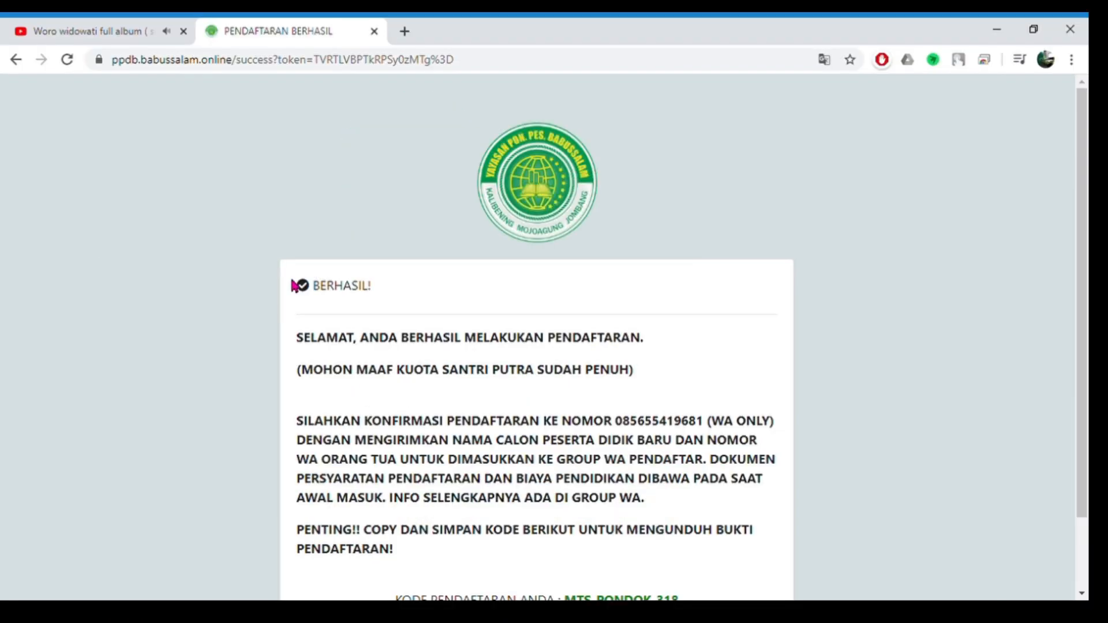
drag(295, 286, 376, 291)
drag(295, 343, 638, 376)
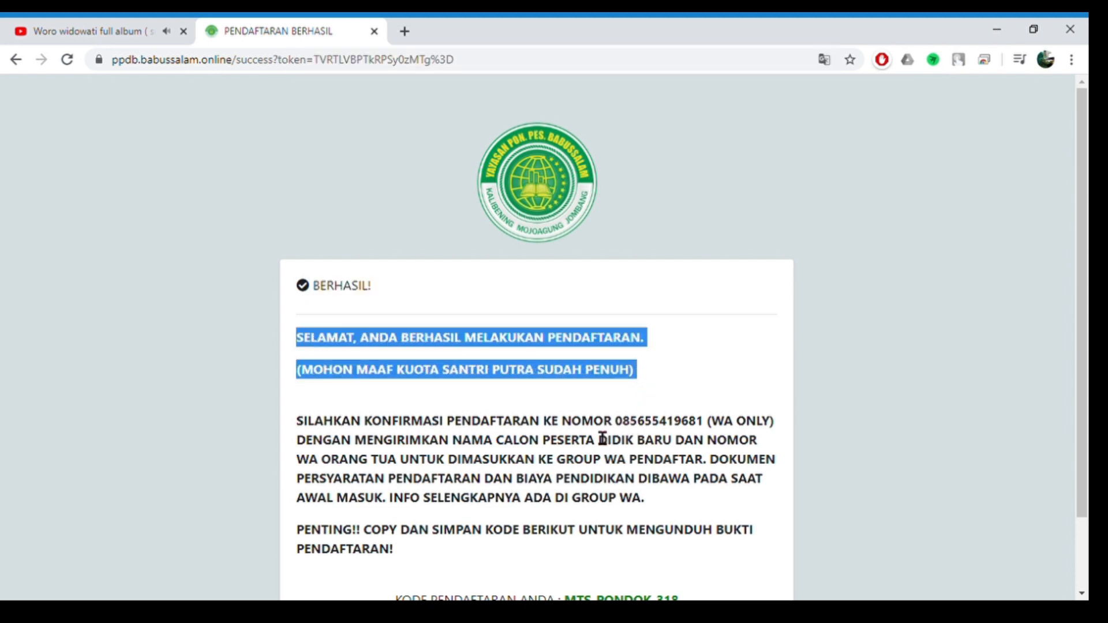
scroll(611, 448, down, 3)
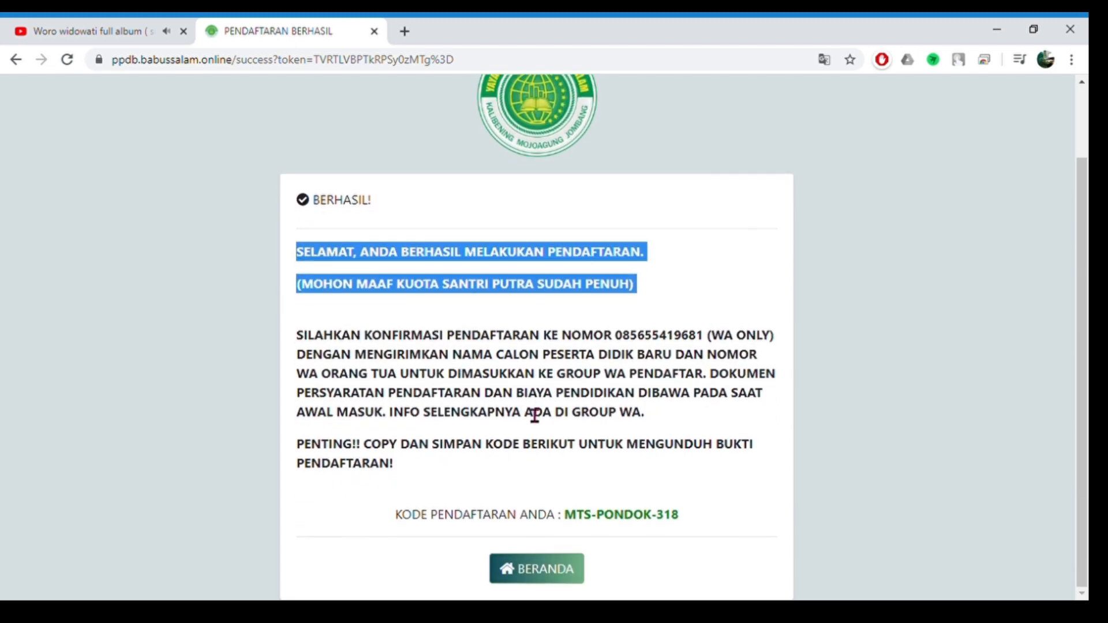
drag(304, 337, 507, 475)
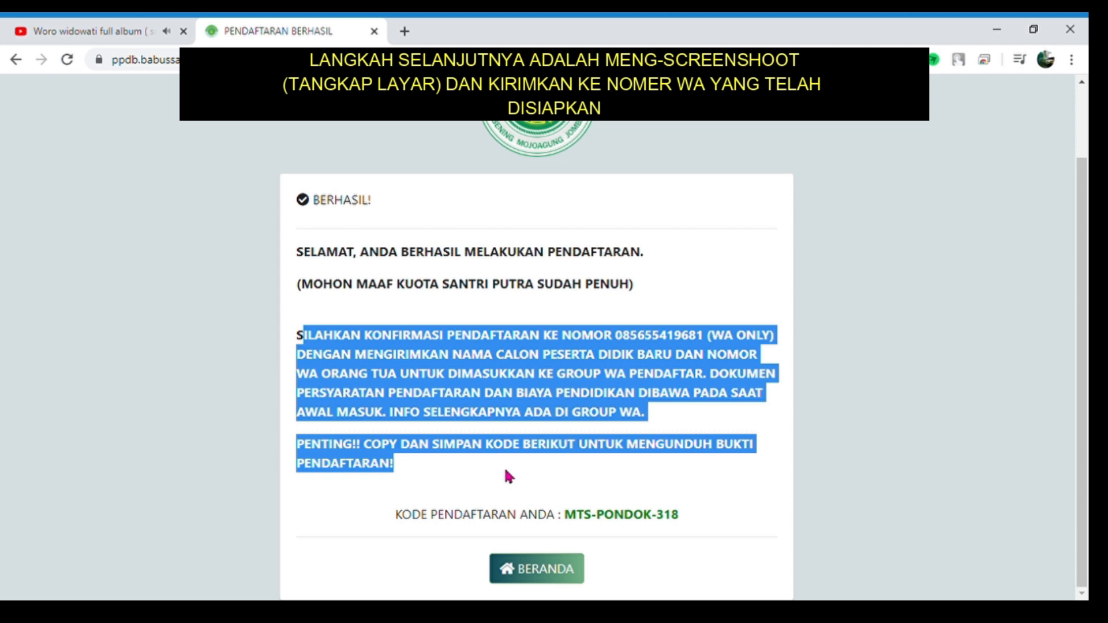
click(508, 475)
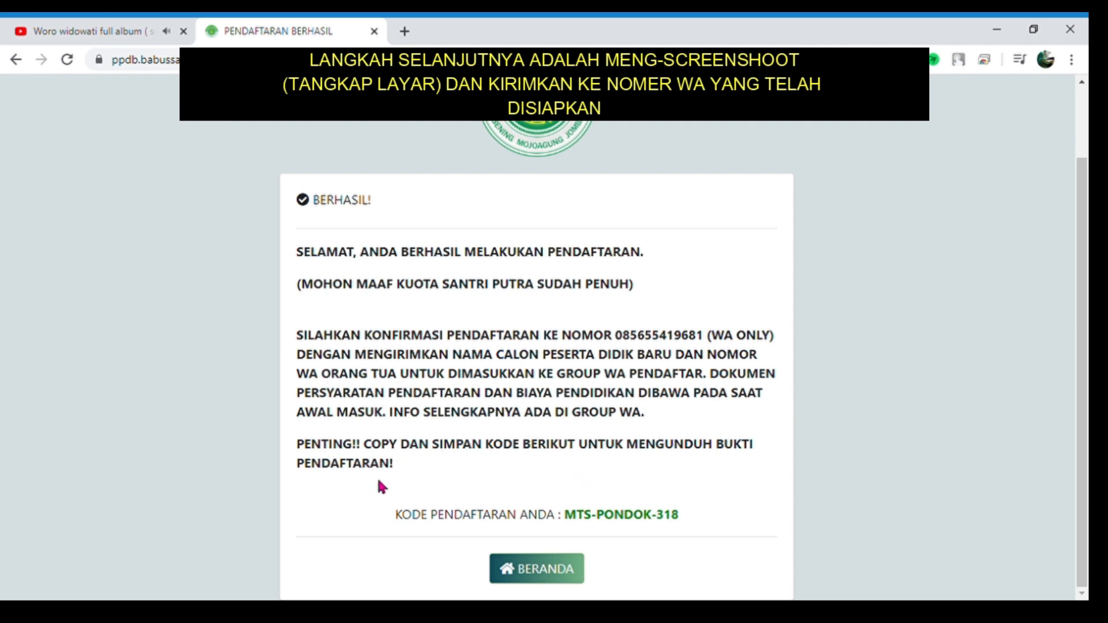
- Check the issued registration code, then go back to the BERANDA home page
drag(391, 515, 669, 534)
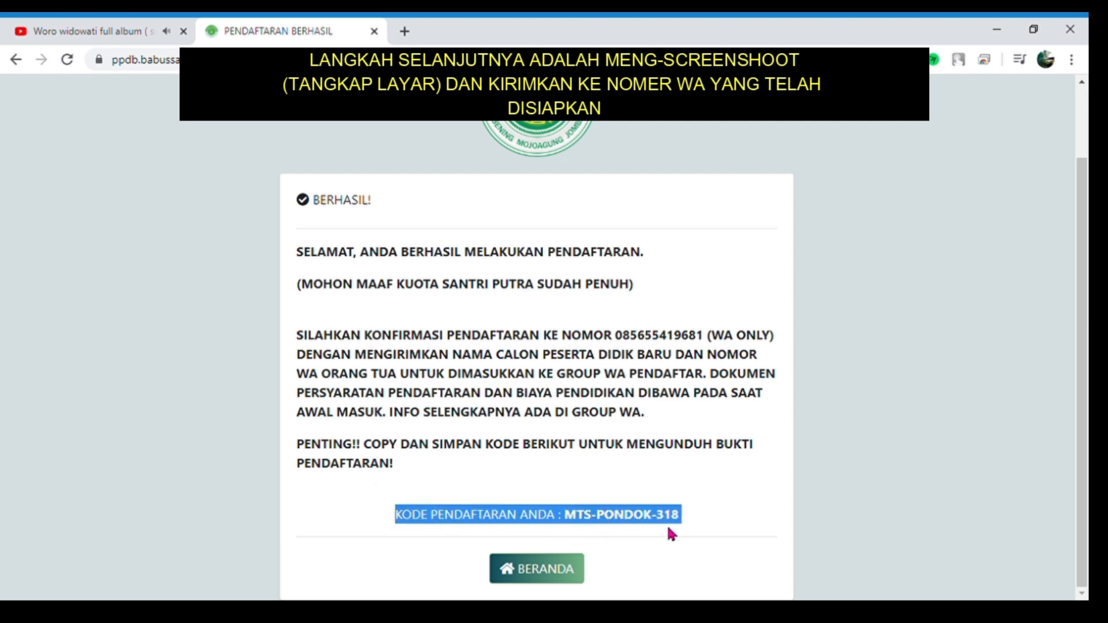
click(703, 526)
drag(560, 516, 673, 530)
click(708, 522)
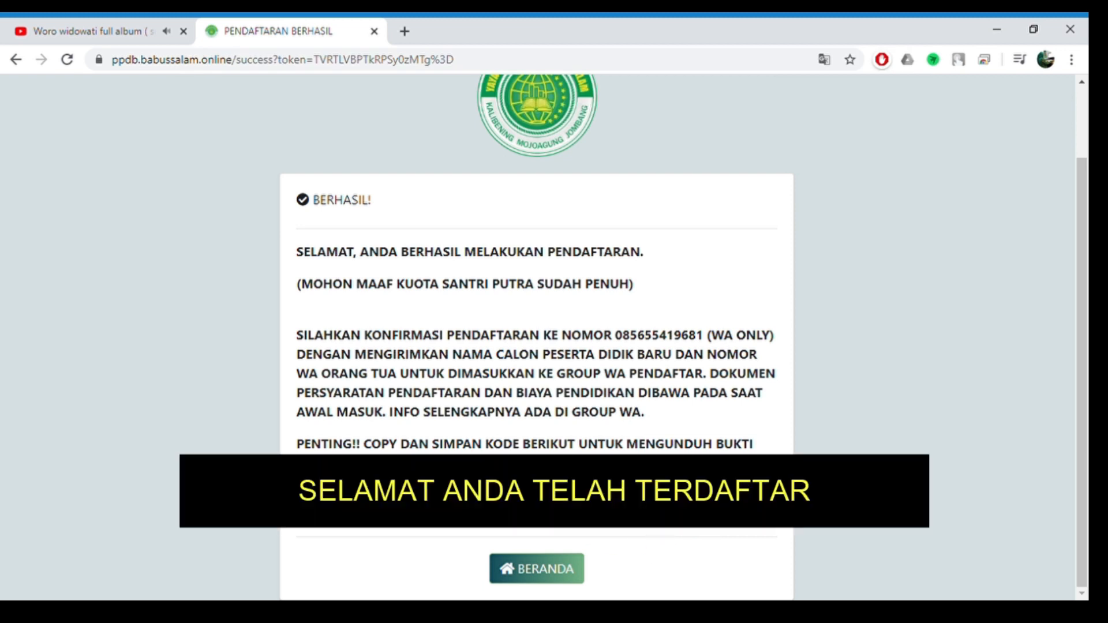
click(537, 568)
scroll(589, 451, down, 2)
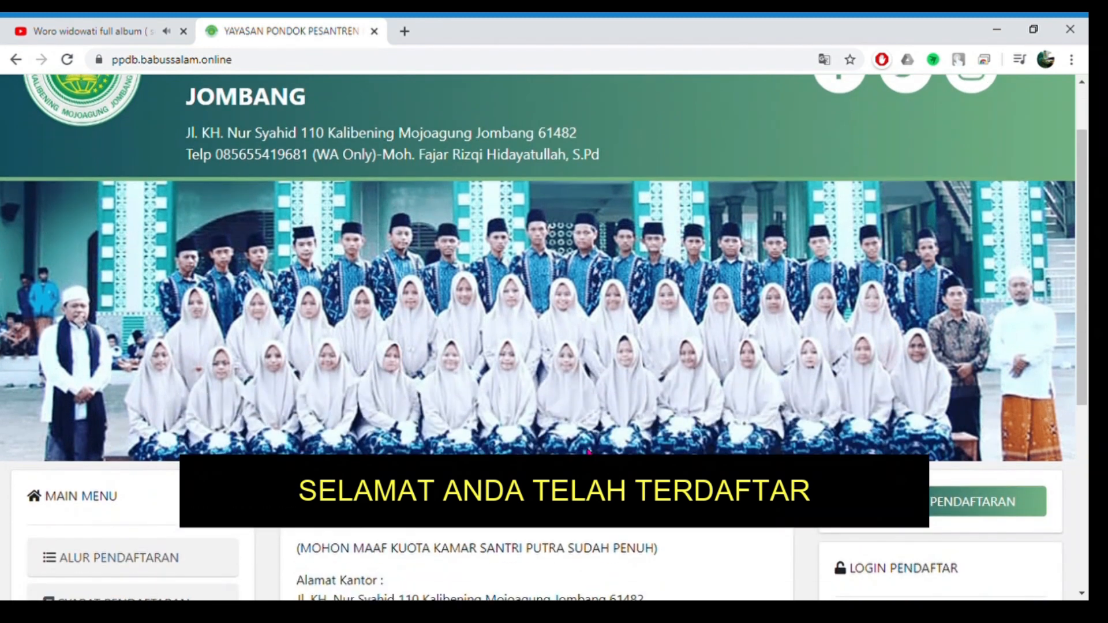
scroll(588, 452, up, 2)
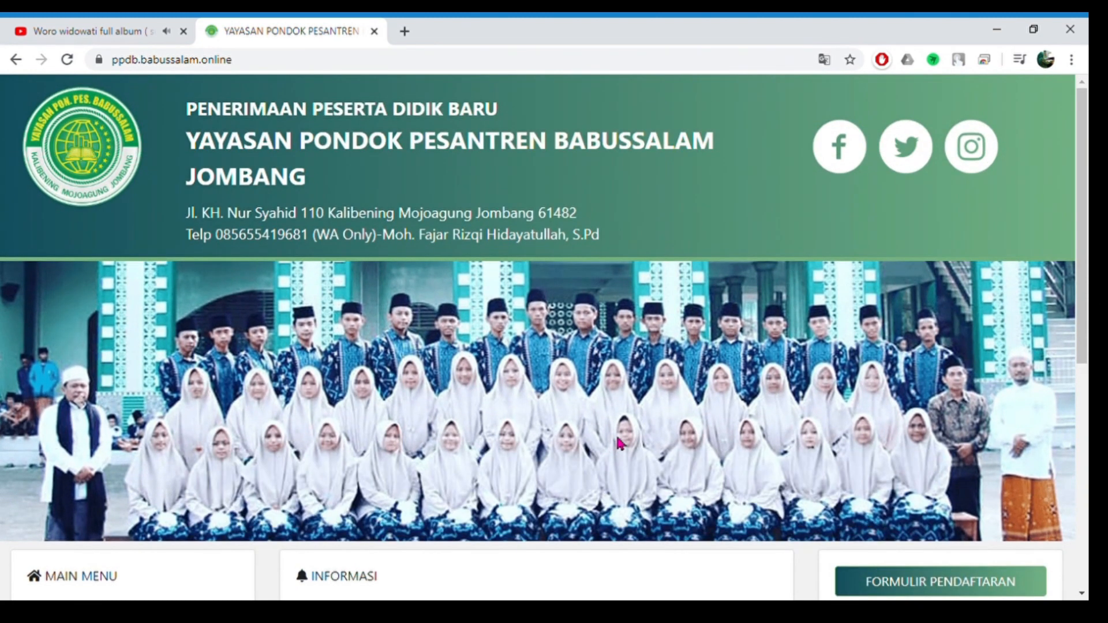